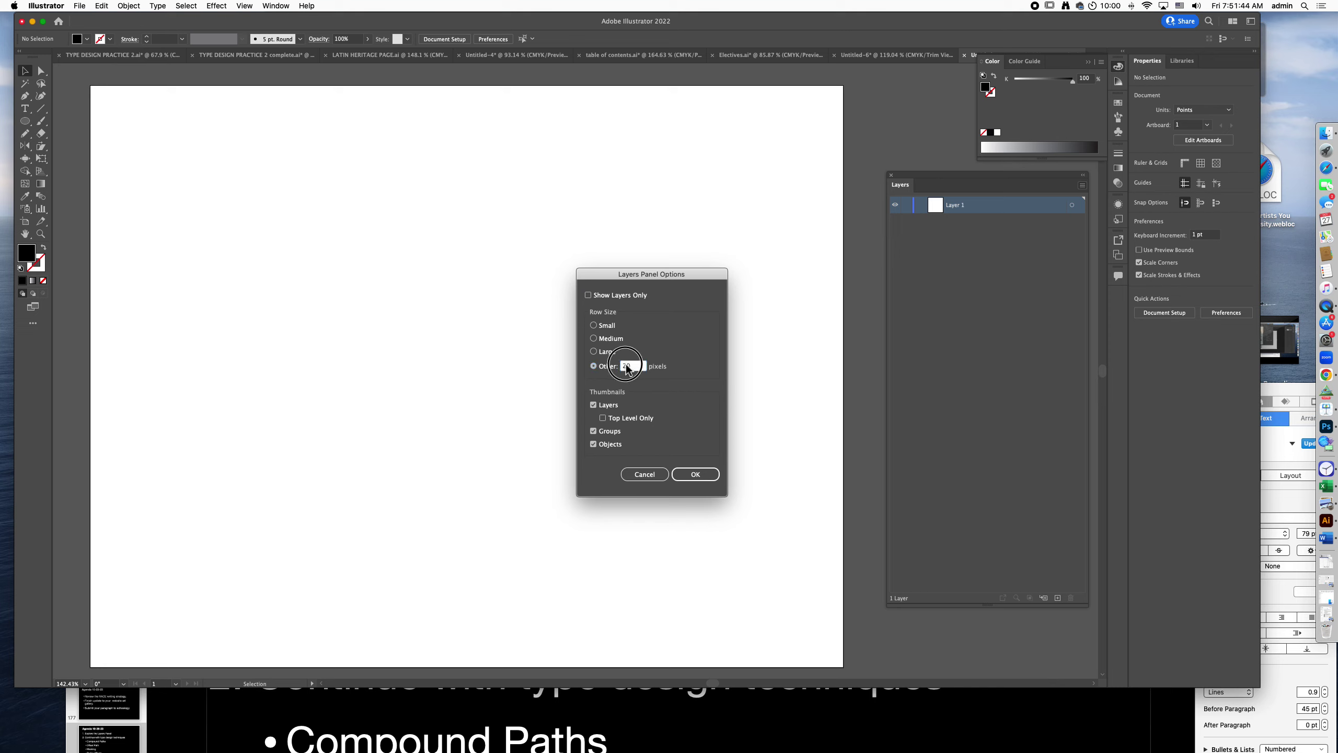
Set the row size of the layers list to 50 pixels
text(50)
click(693, 473)
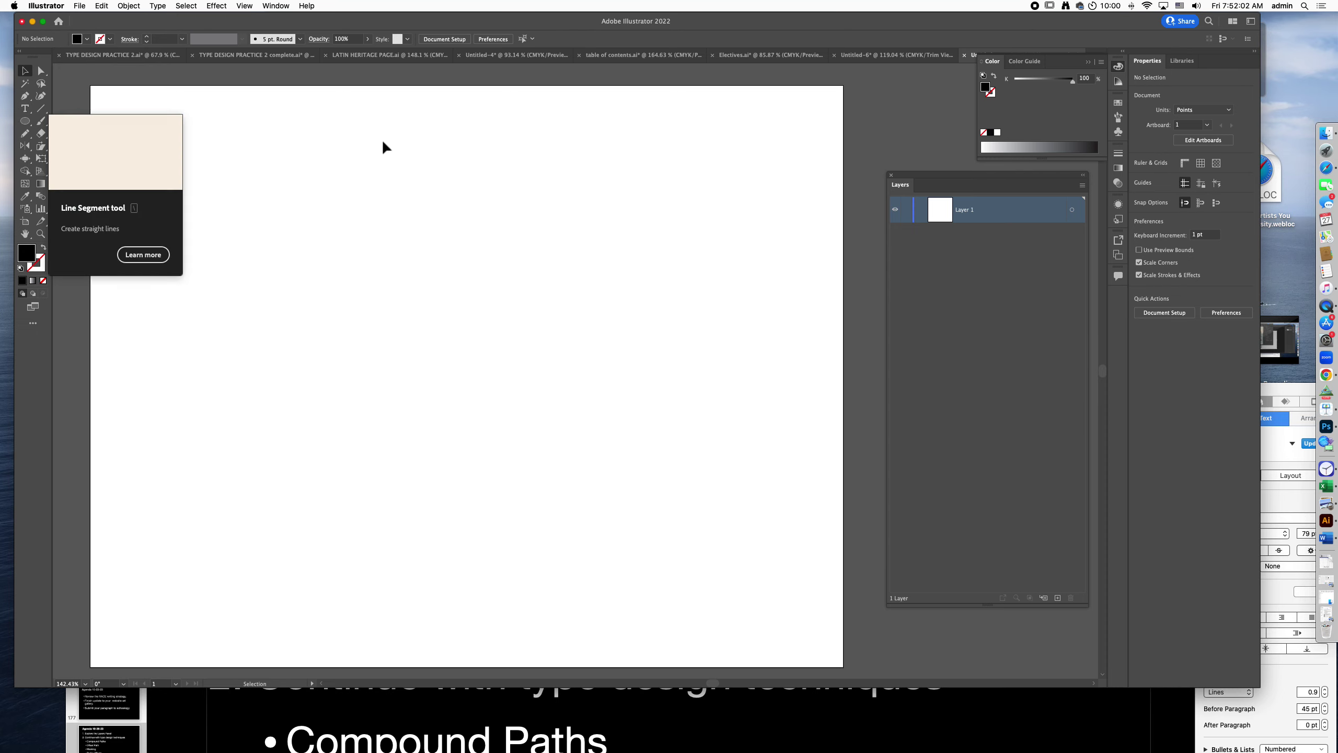
Examine the finished offset path lettering in the TYPE DESIGN PRACTICE 2 document and return to the blank untitled document
click(141, 57)
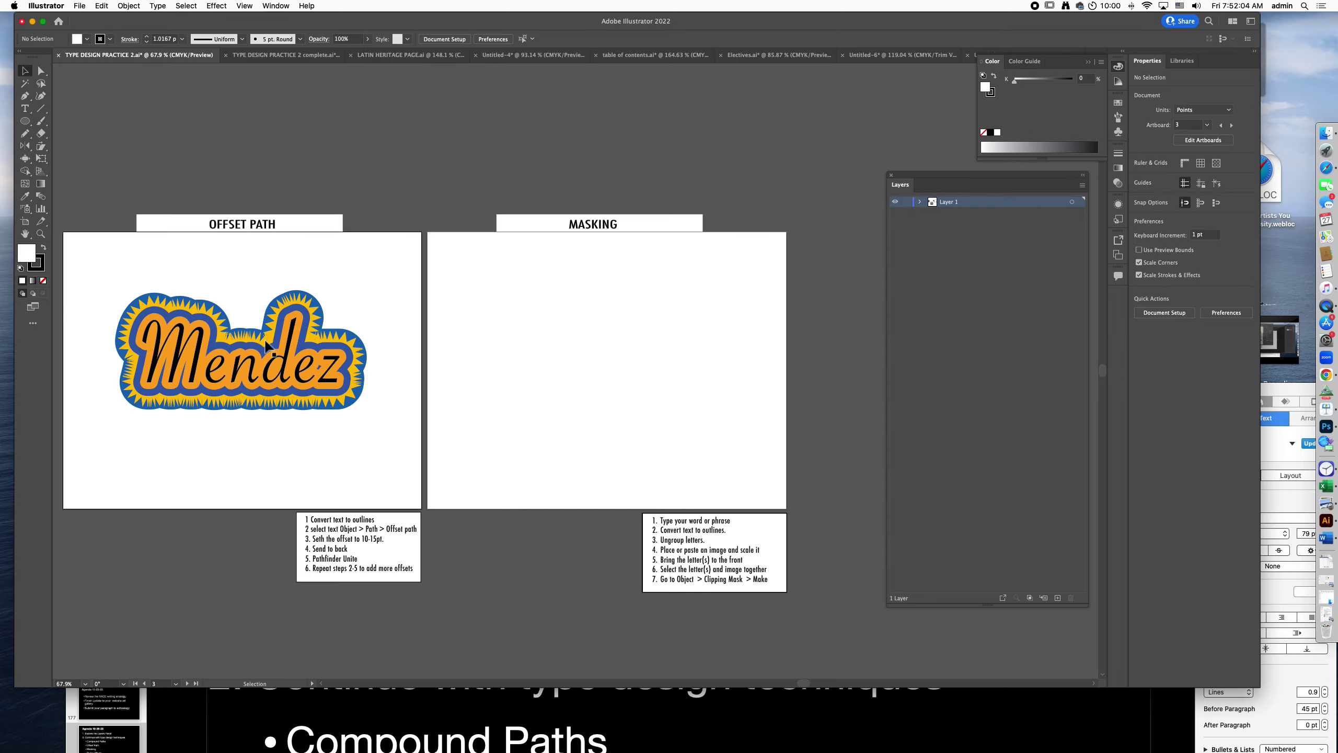
scroll(273, 399, left, 3)
scroll(272, 399, up, 2)
scroll(269, 398, up, 5)
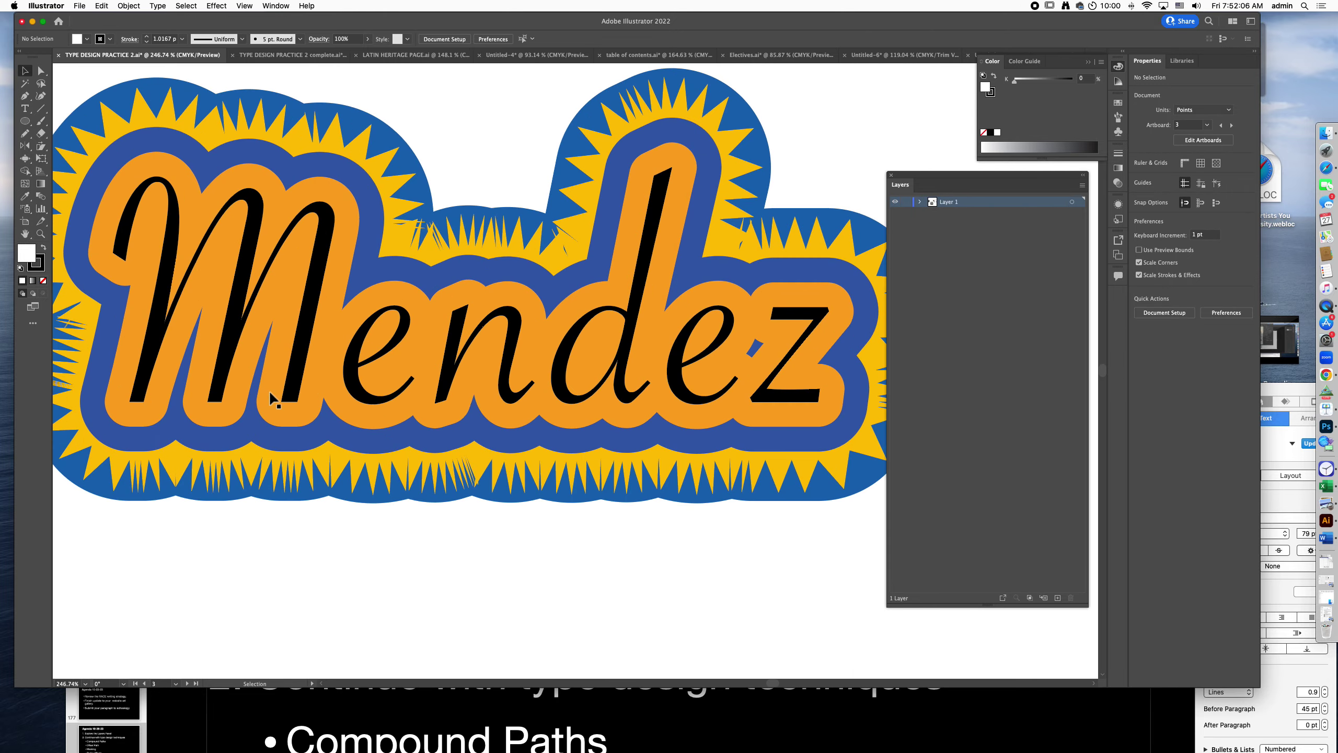
scroll(270, 399, down, 5)
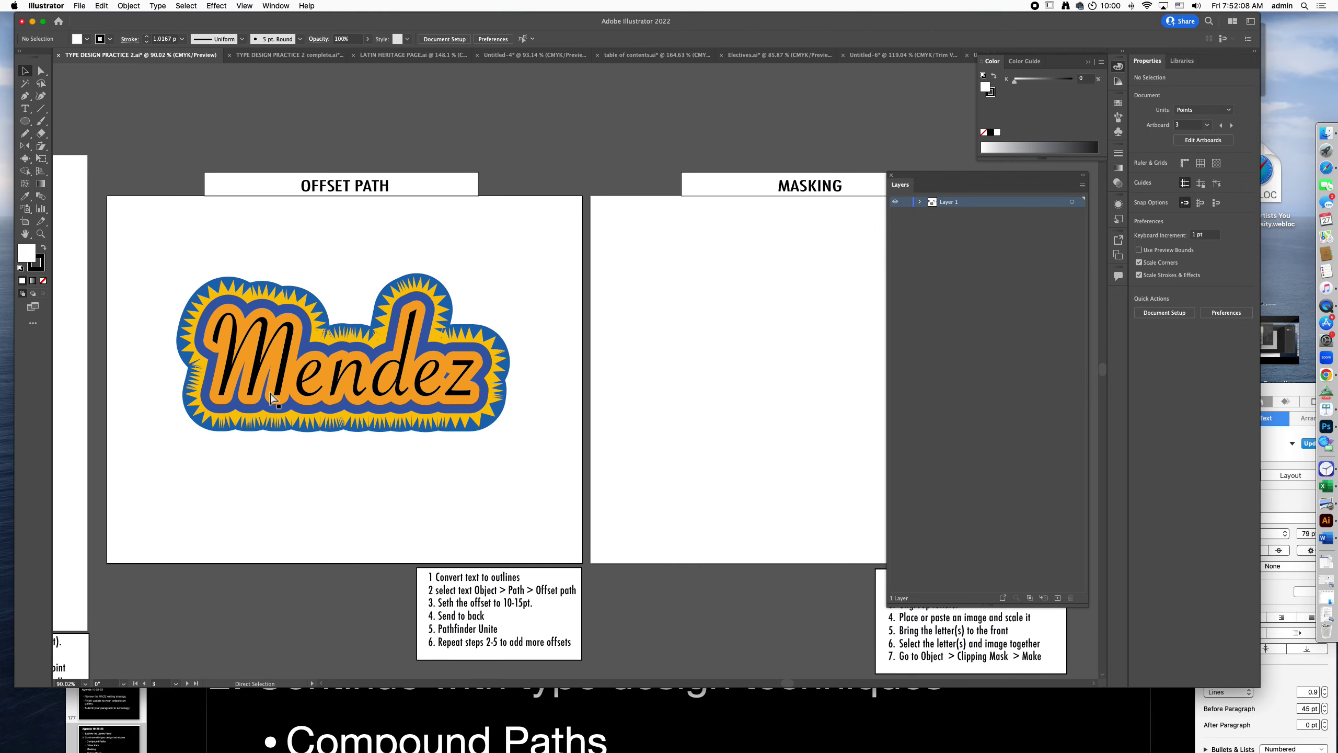
key(ctrl+Tab)
key(ctrl+Tab)
key(ctrl+Tab)
key(ctrl+Tab)
key(ctrl+Tab)
key(ctrl+Tab)
key(ctrl+Tab)
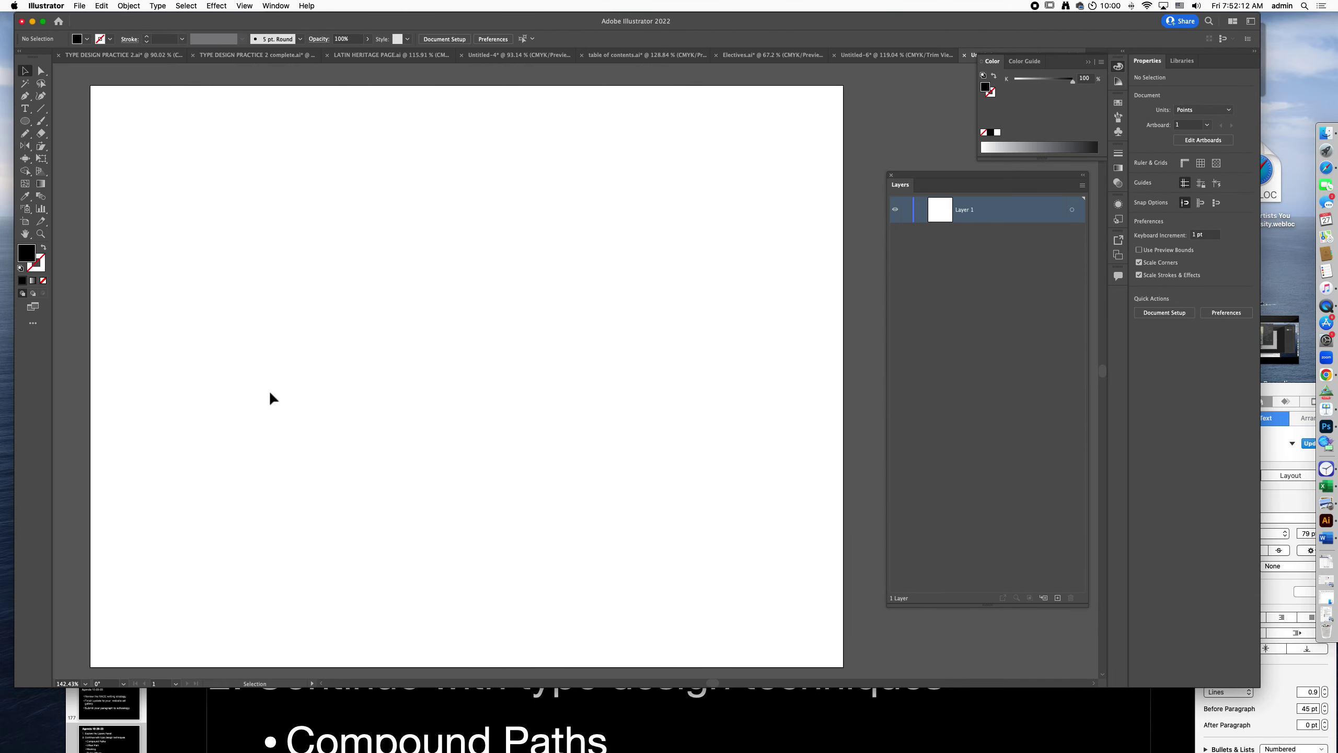
Add point text containing the surname on the blank artboard
scroll(269, 398, left, 2)
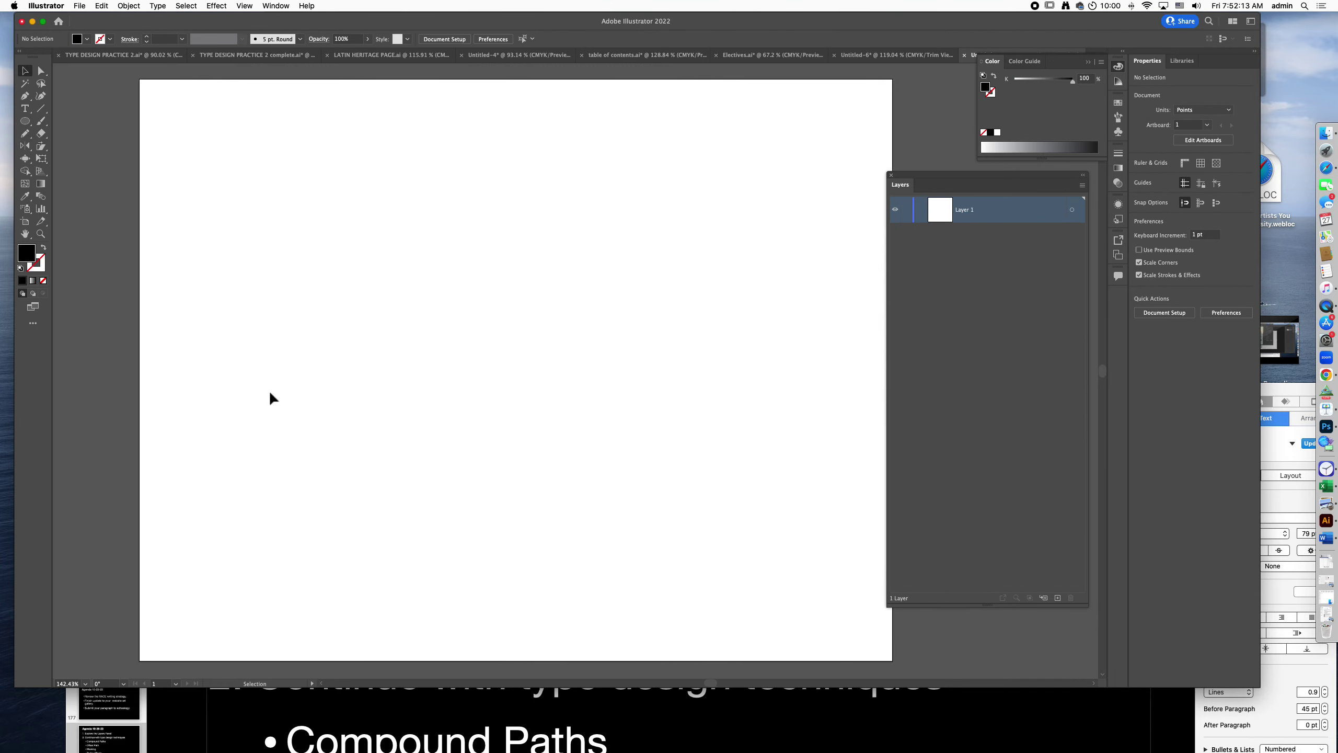
click(25, 108)
click(360, 308)
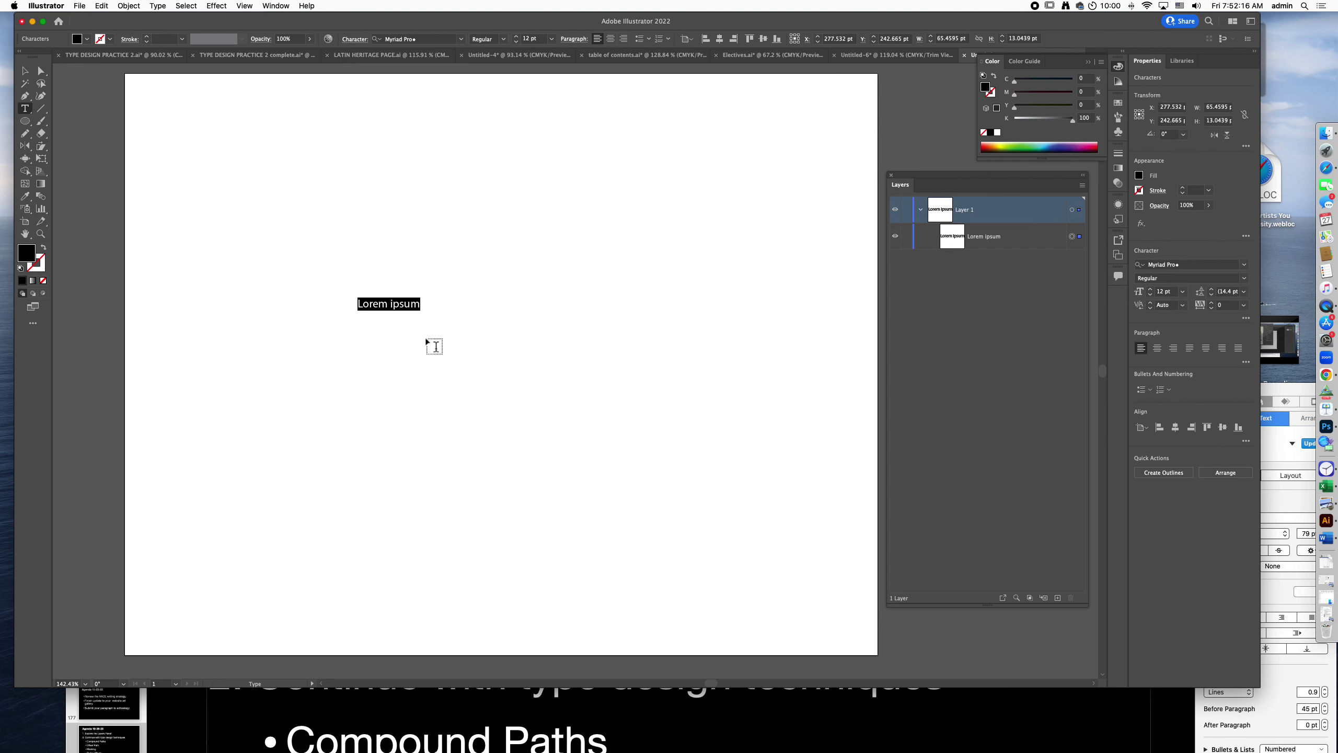
text(Mendez)
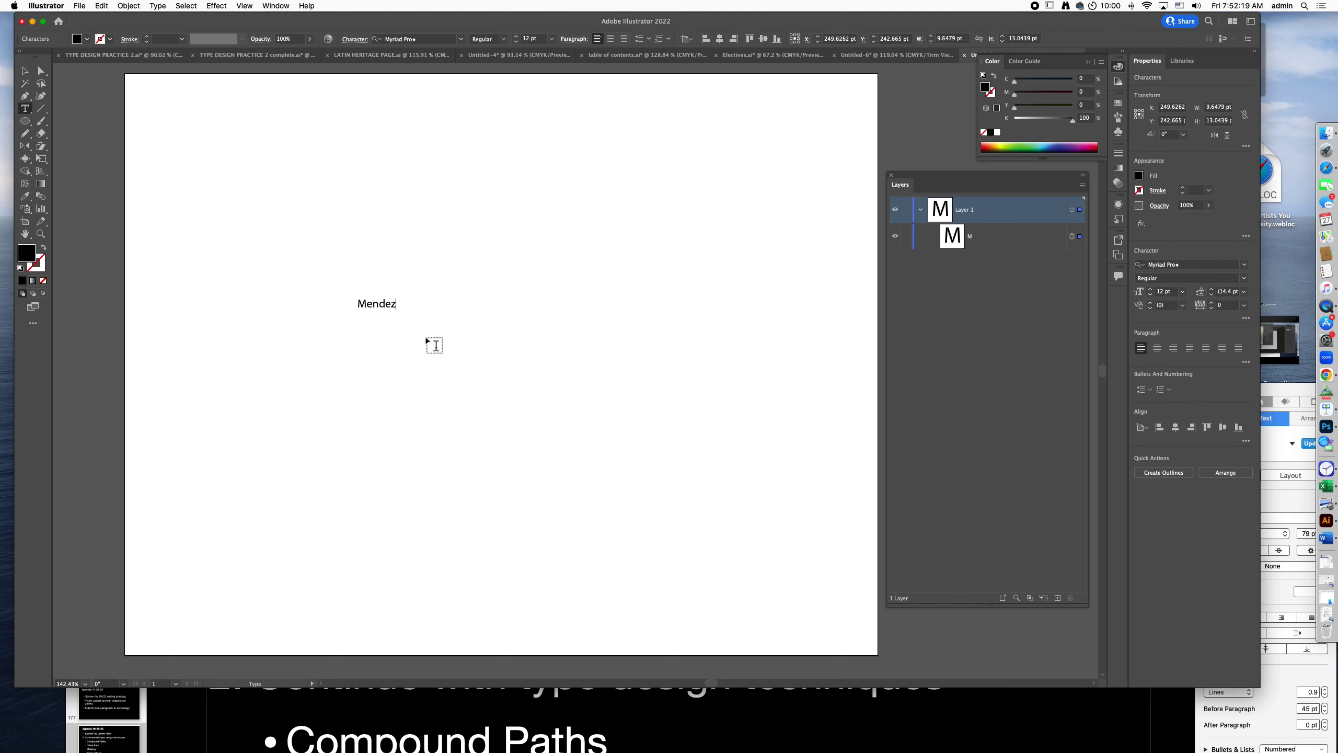
Enlarge the surname text to about 572 pt wide and move it near the middle of the artboard
click(24, 70)
drag(396, 311, 843, 565)
drag(695, 406, 579, 358)
drag(727, 407, 786, 427)
drag(606, 337, 597, 331)
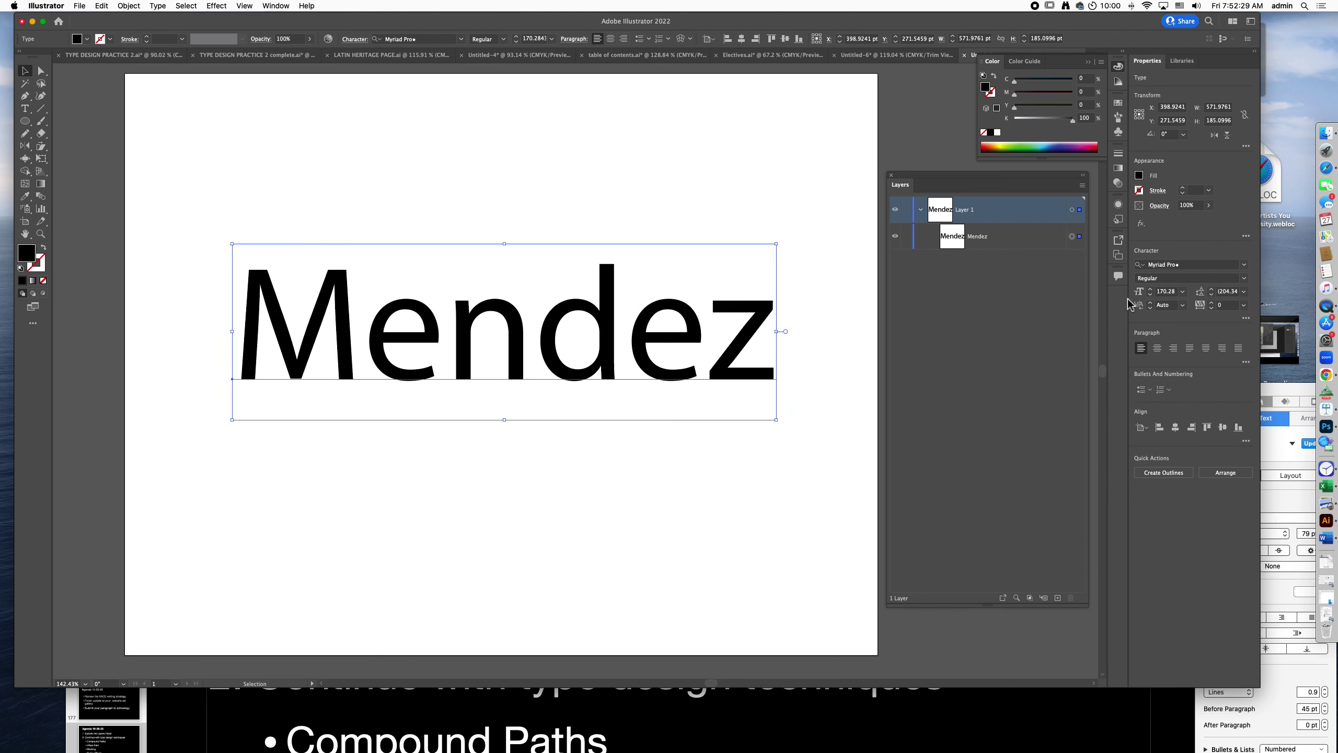
Change the text's font to Noteworthy and shift the text slightly towards the artboard's centre
click(1244, 264)
scroll(1227, 324, down, 2)
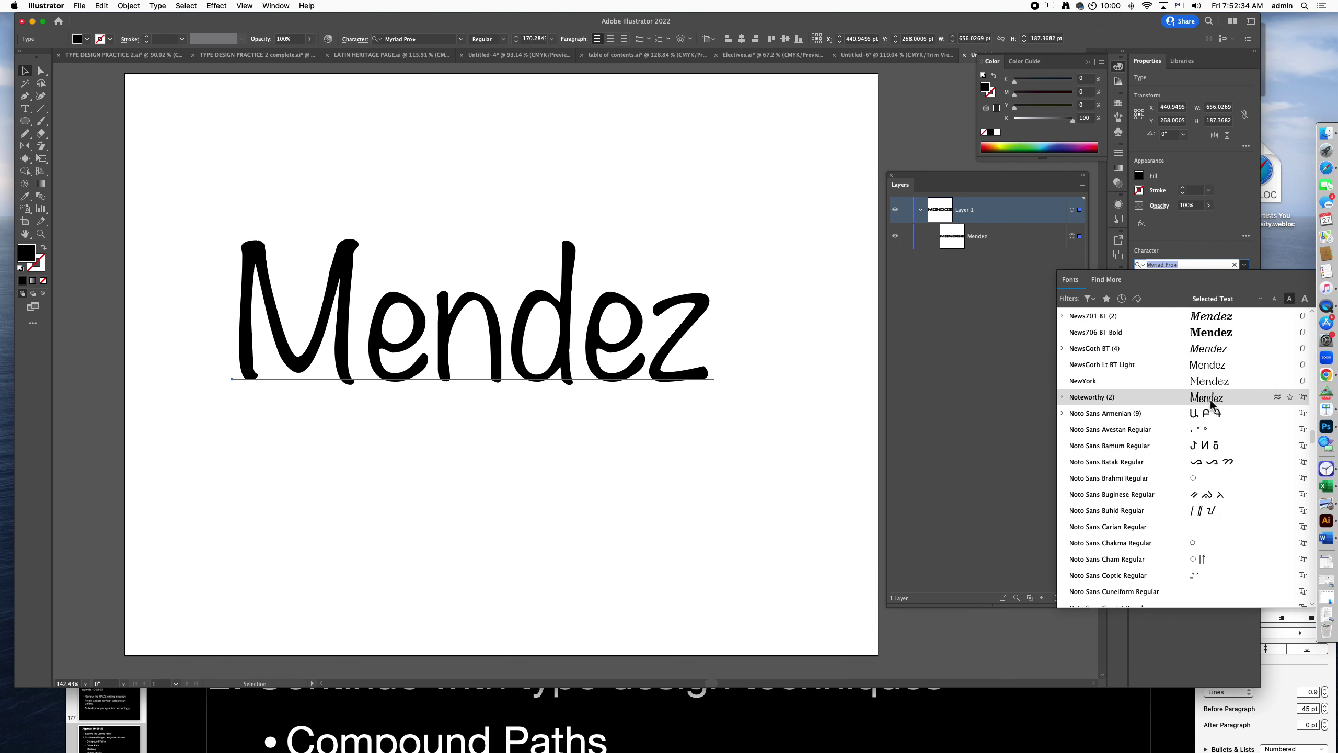
click(1210, 397)
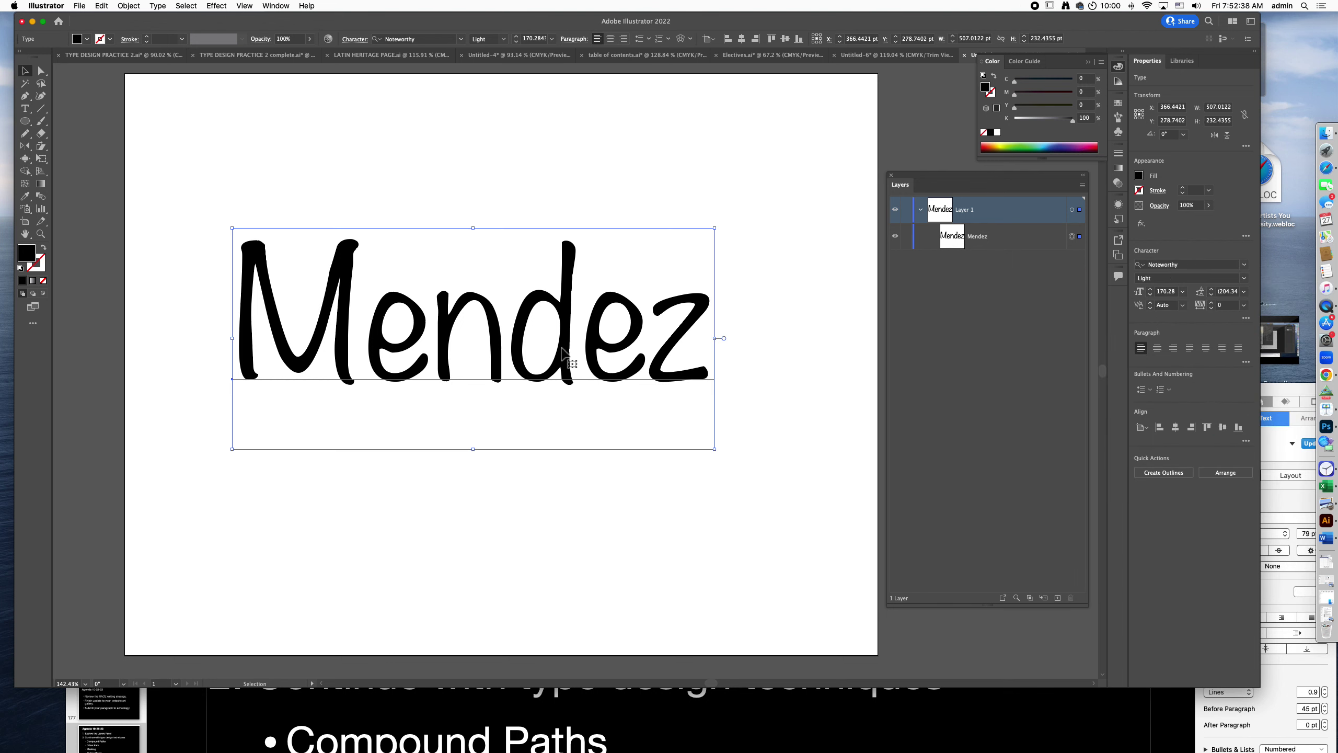
drag(561, 348, 575, 340)
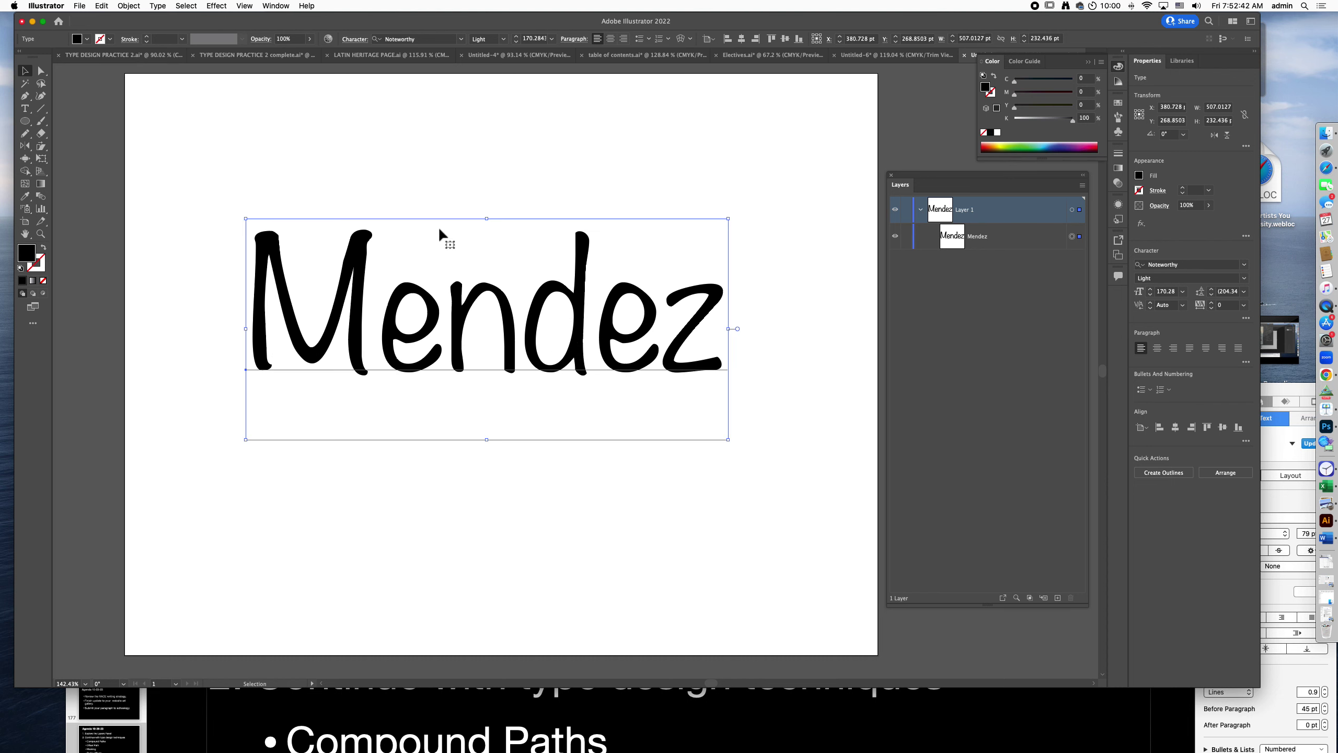
Insert an extra letter s after the d, delete it again, and preview other fonts on the live text
click(362, 326)
click(393, 326)
click(393, 326)
drag(380, 328, 566, 332)
click(661, 336)
key(Left)
text(s)
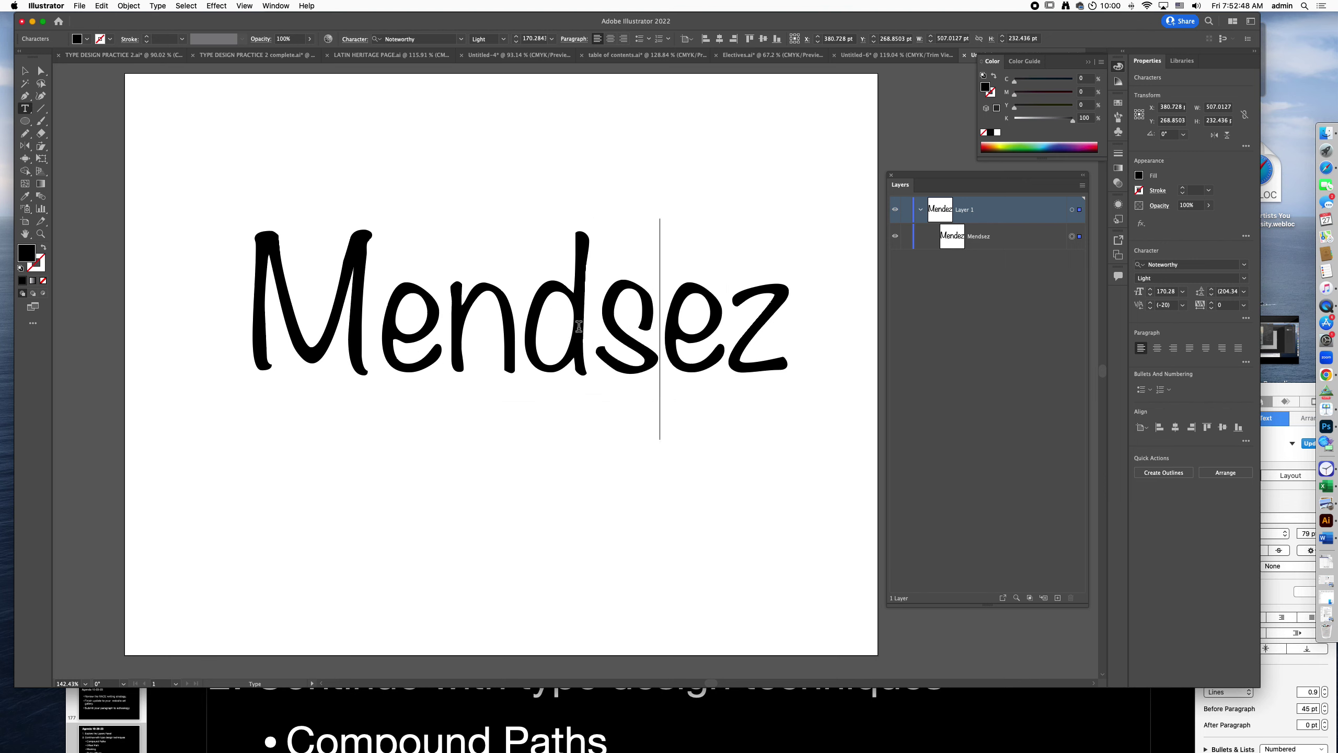
key(BackSpace)
click(25, 70)
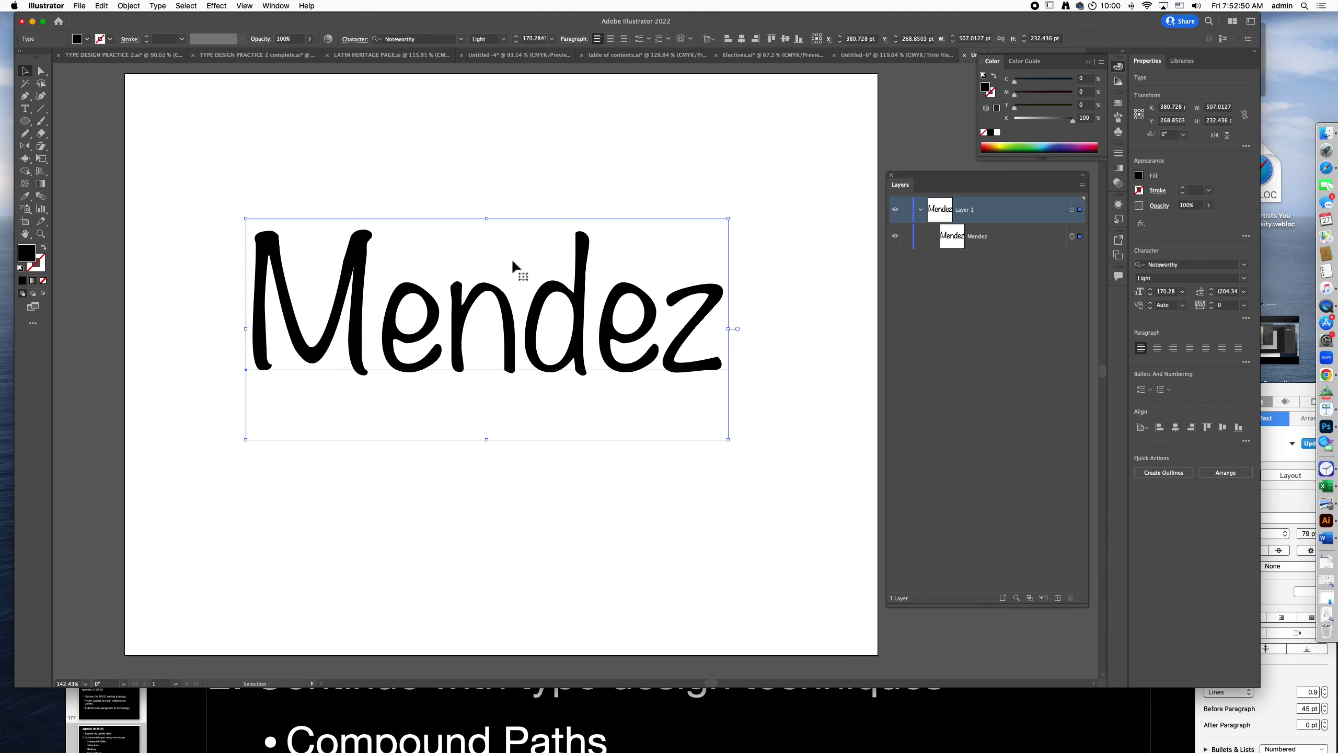
click(461, 39)
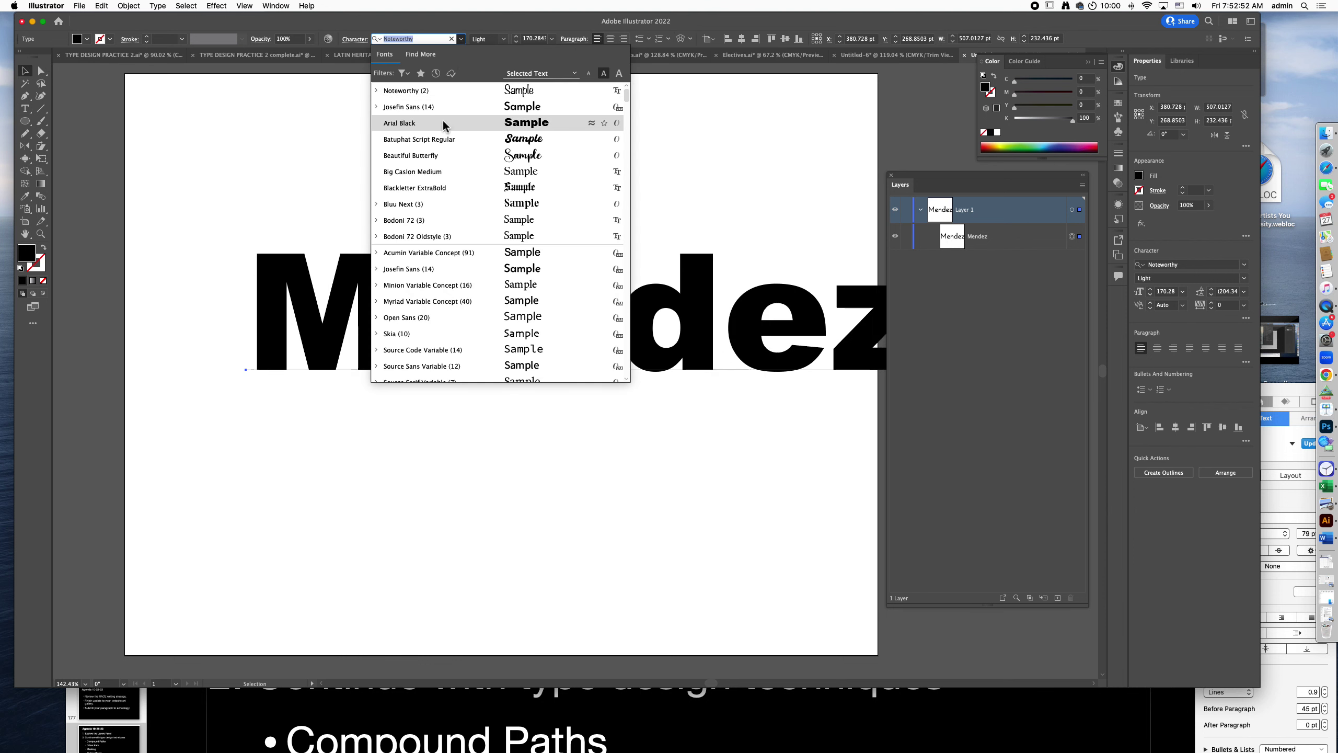
click(461, 39)
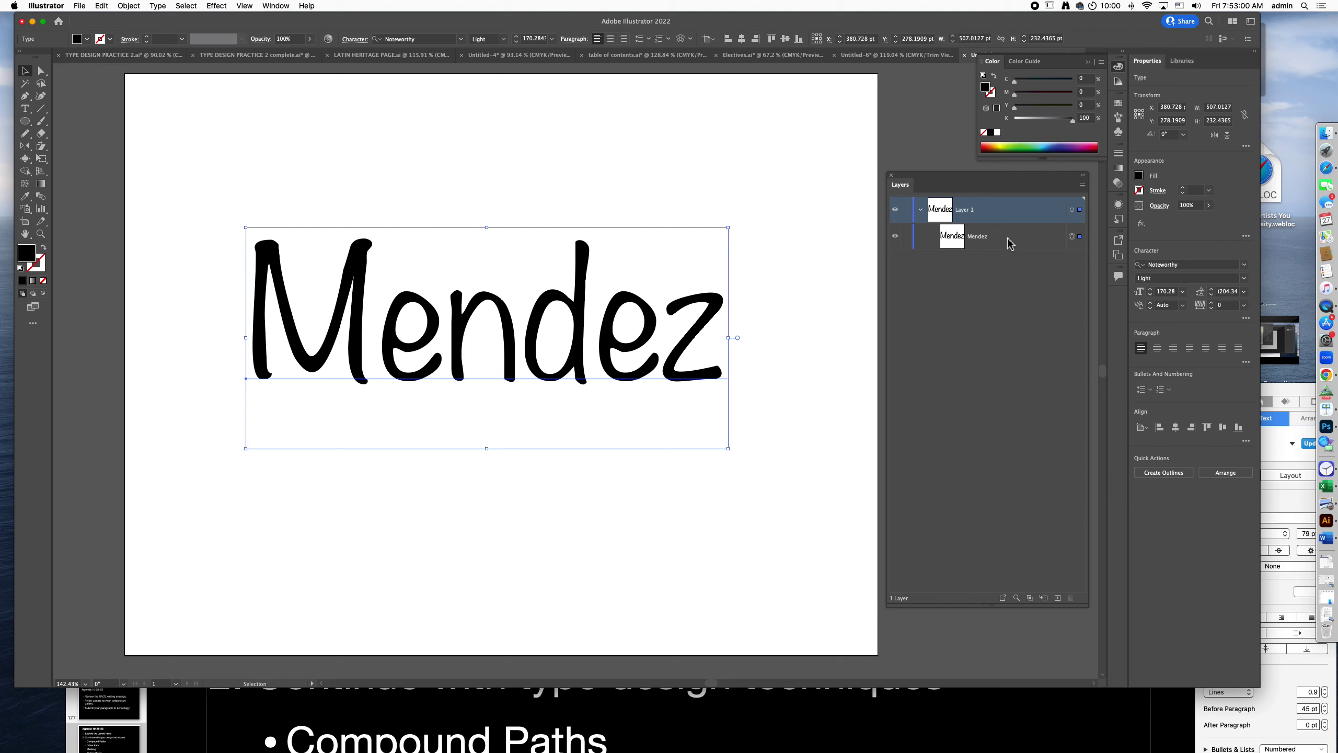
Convert the surname text to outlines and expand the resulting group in the layers list to show its individual letters
click(1007, 242)
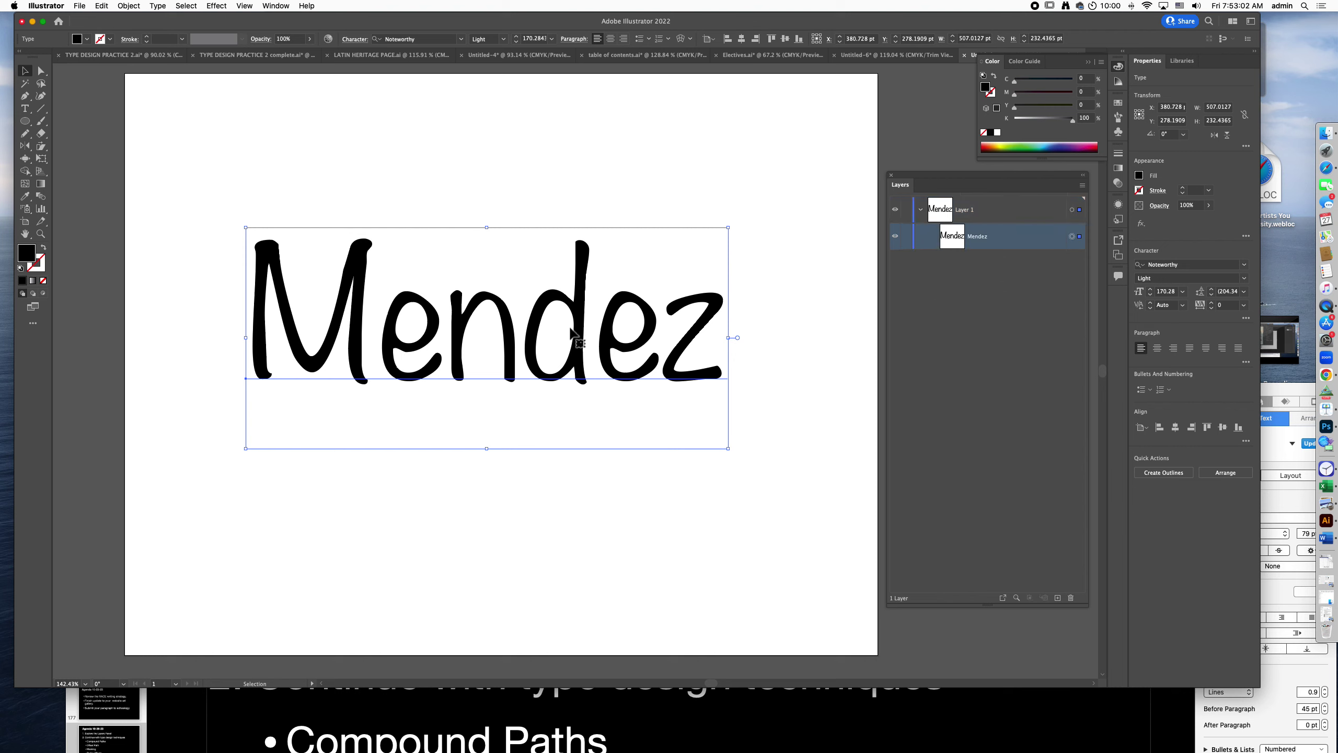
drag(558, 305, 563, 311)
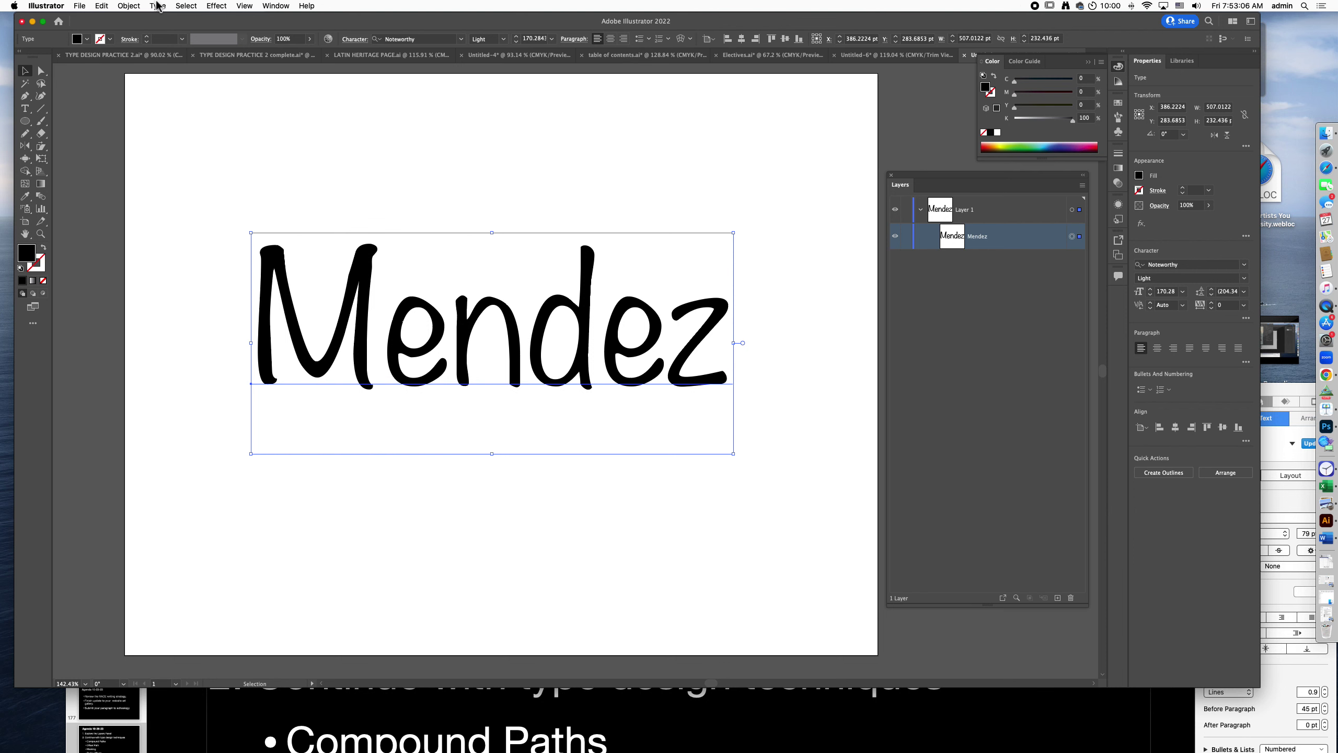
click(157, 7)
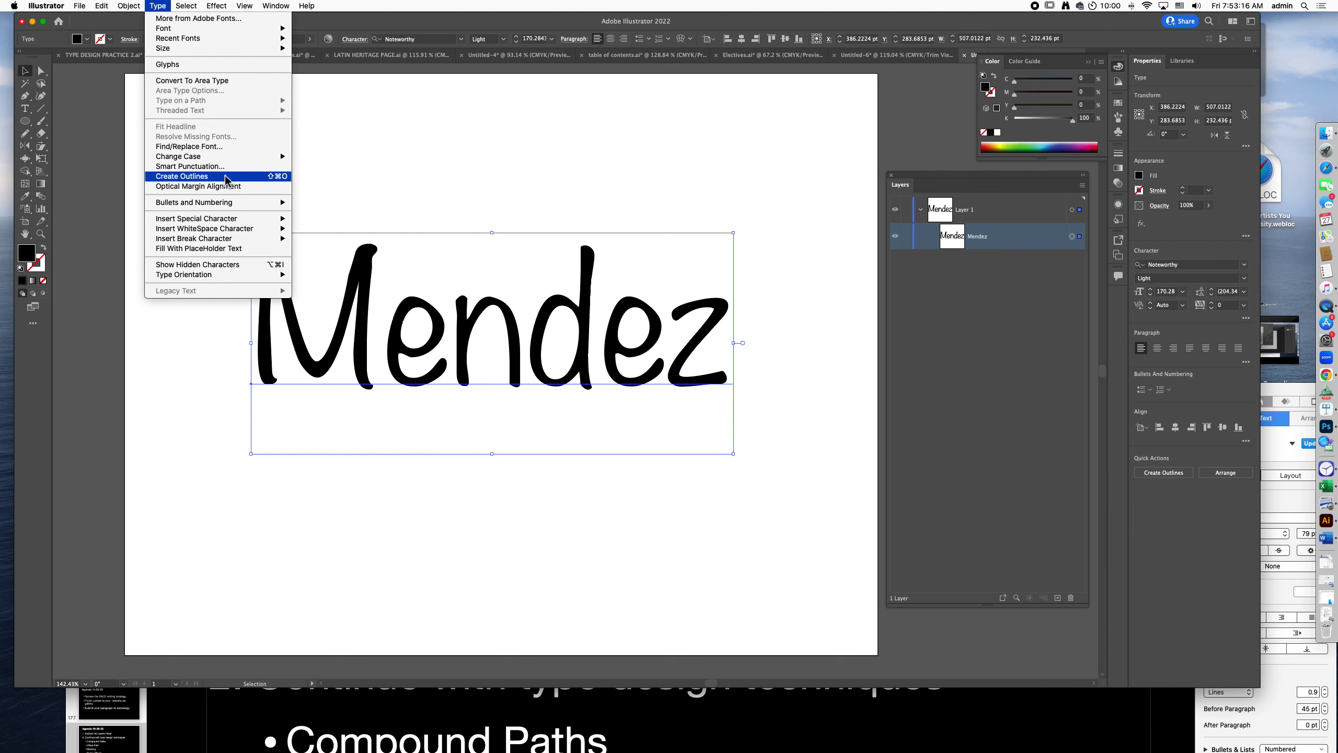
click(227, 177)
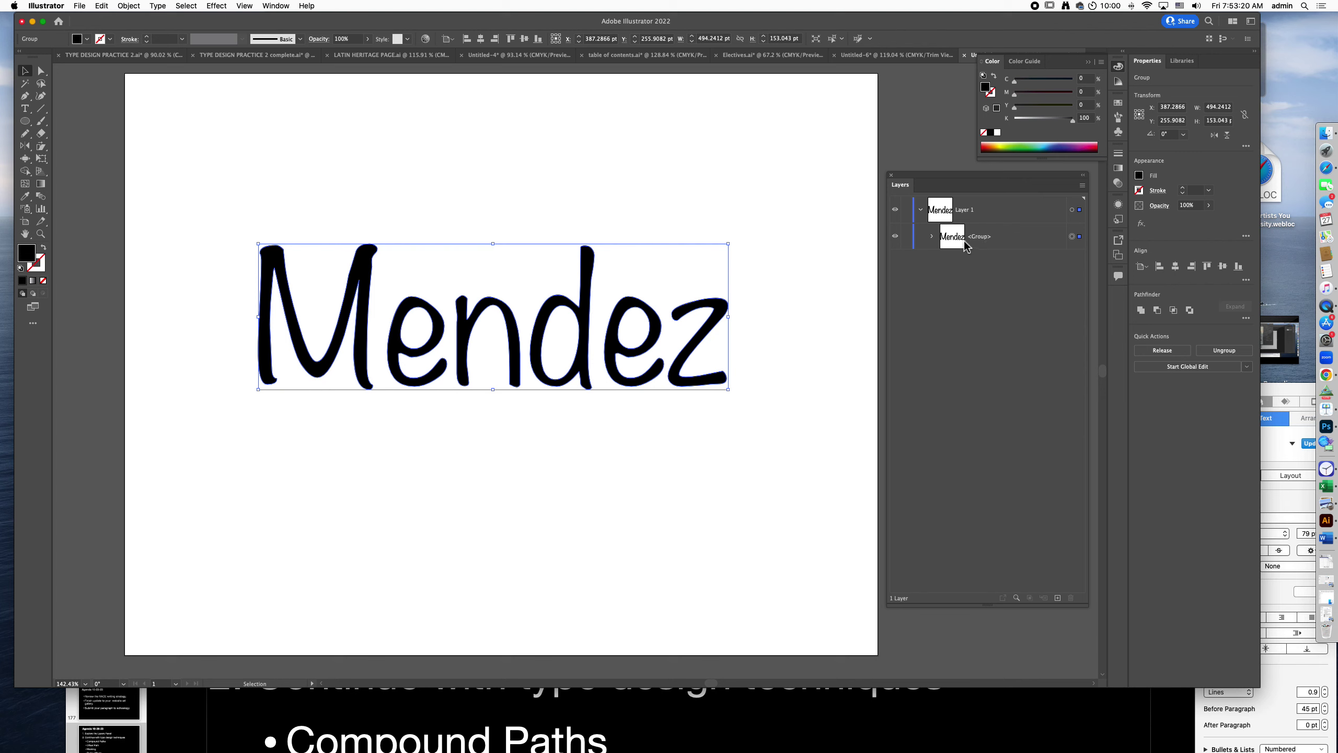
click(932, 236)
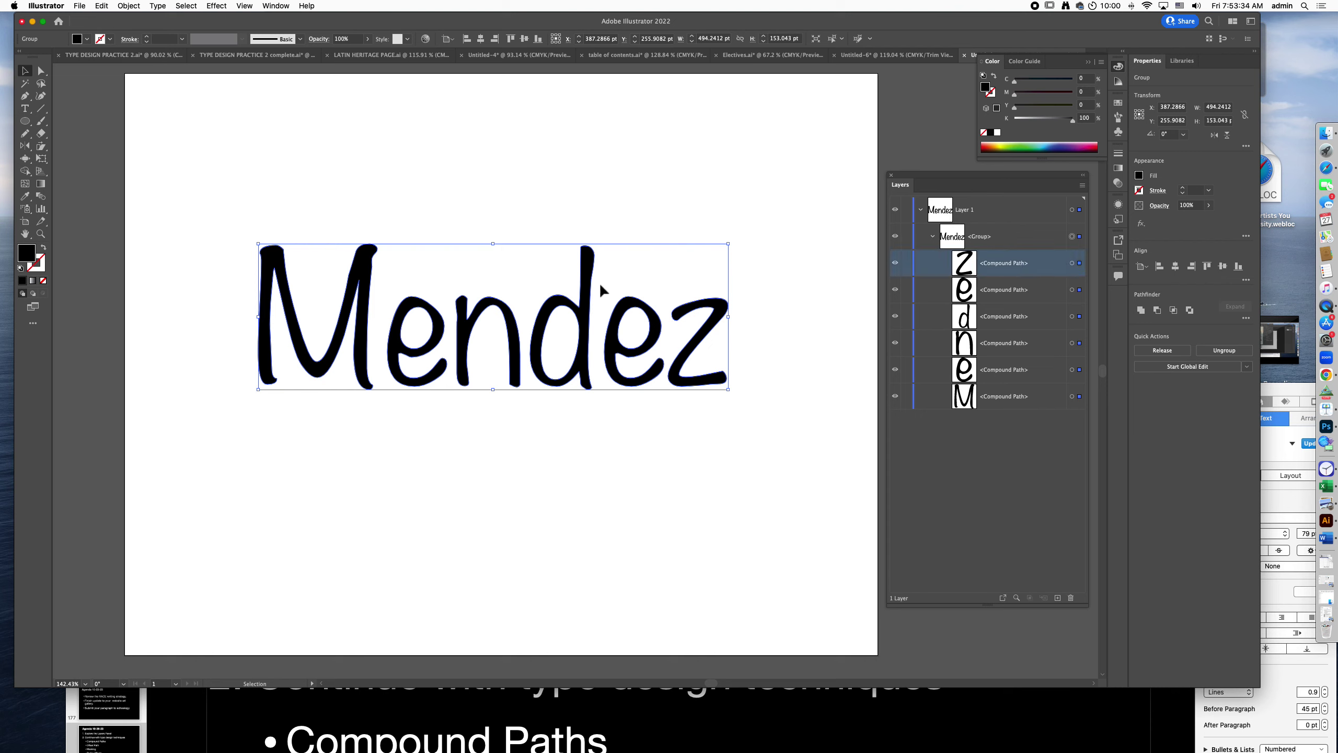
Move the outlined lettering slightly up and ungroup it into separate letters
drag(583, 254, 580, 244)
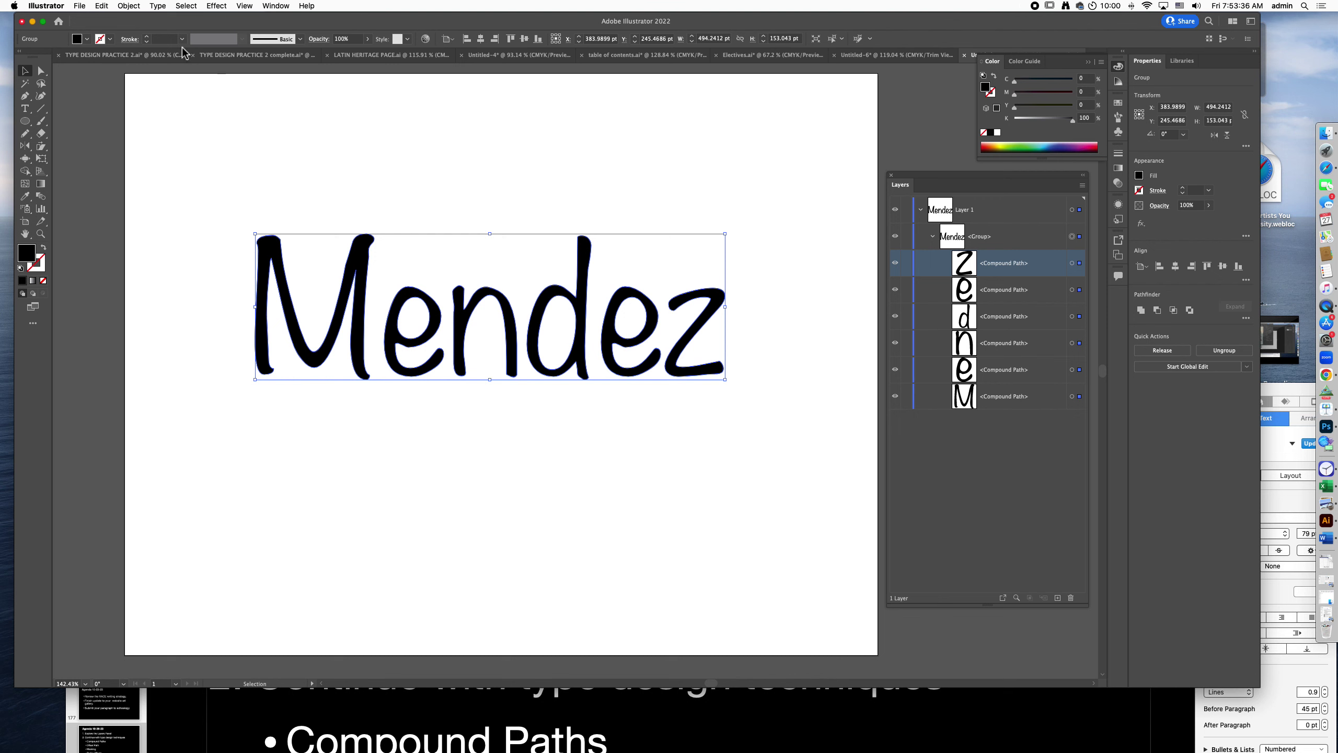
click(127, 6)
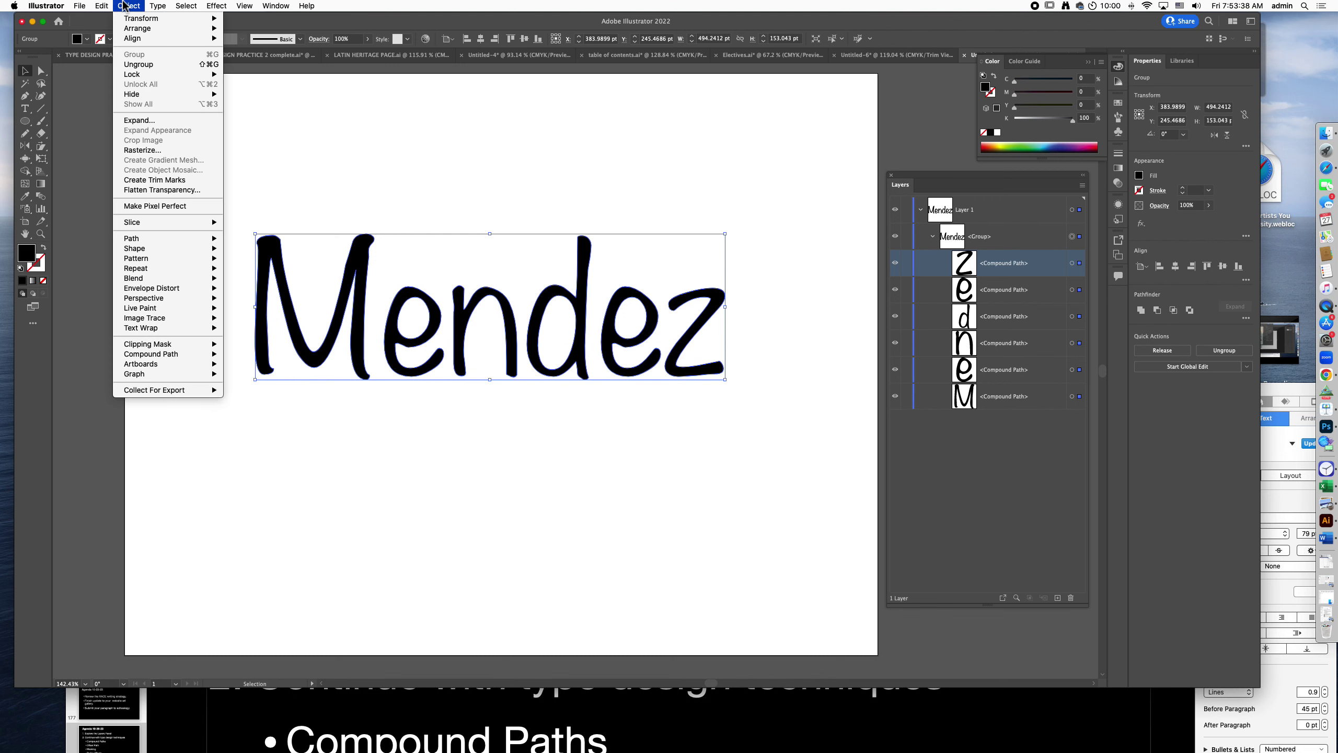
click(157, 69)
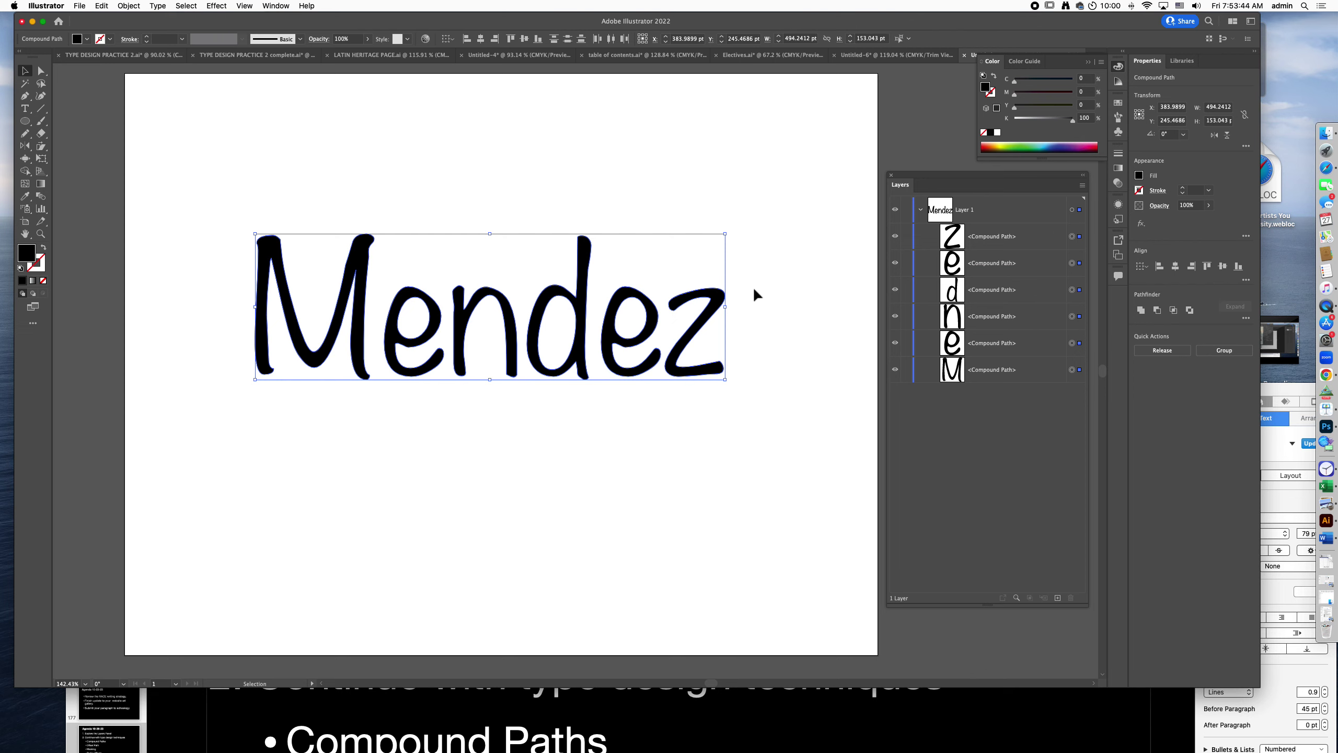
click(747, 178)
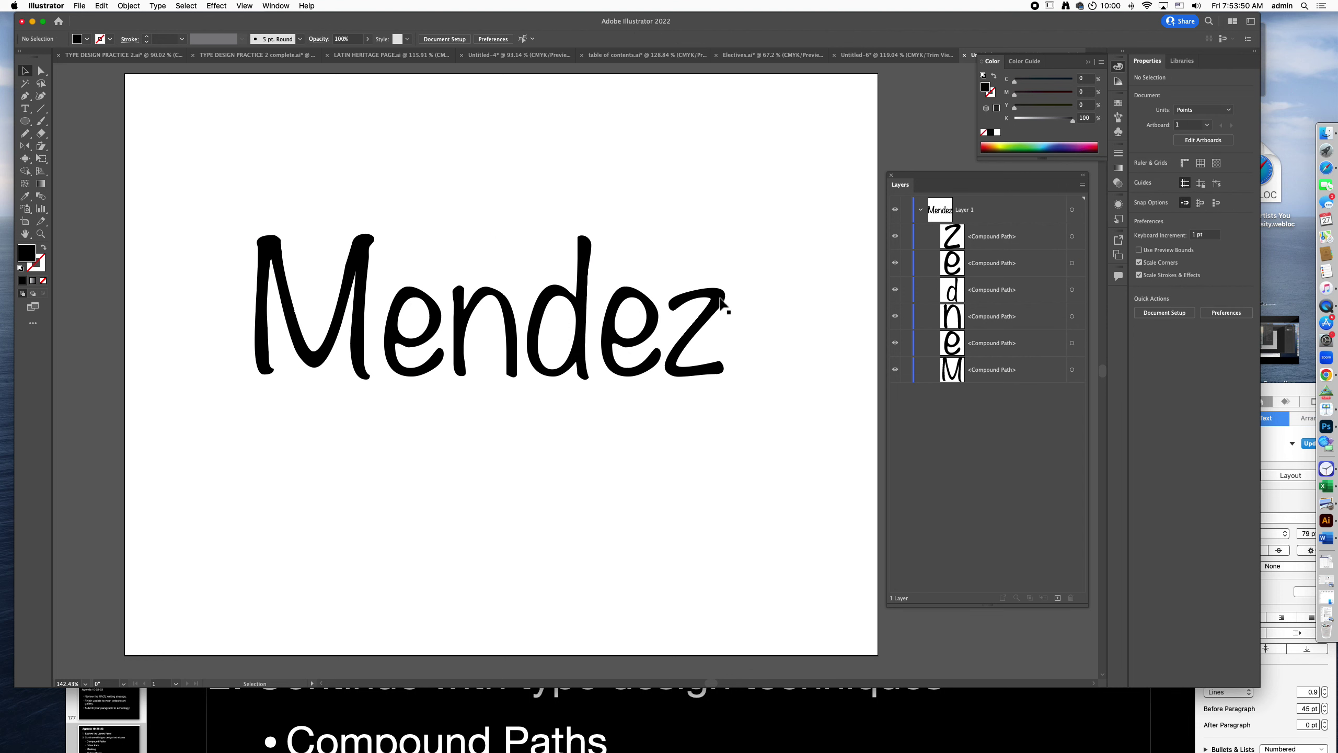
Nudge the z slightly away from the e, then enlarge the M and place it close to the first e
mouse_move(722, 303)
mouse_down()
mouse_move(745, 268)
mouse_move(726, 305)
mouse_up()
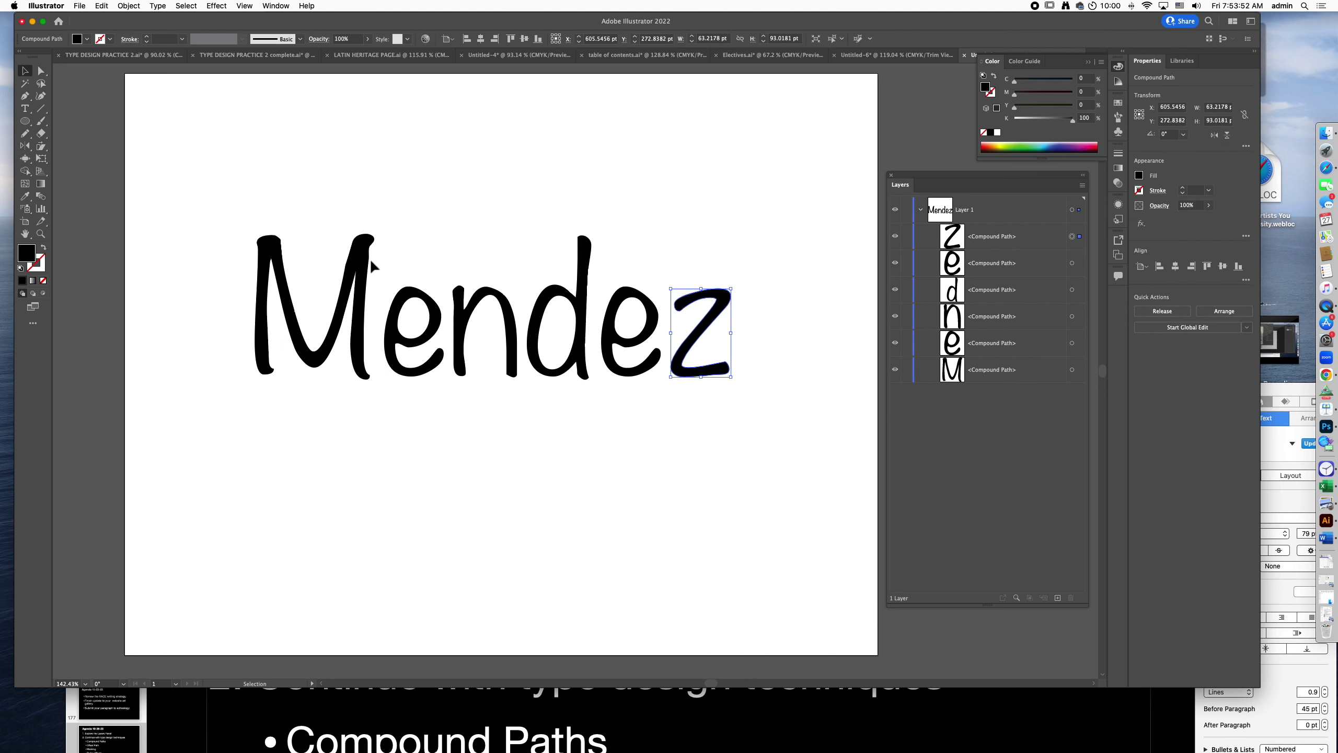
mouse_move(370, 258)
mouse_down()
mouse_move(343, 263)
mouse_move(362, 273)
mouse_up()
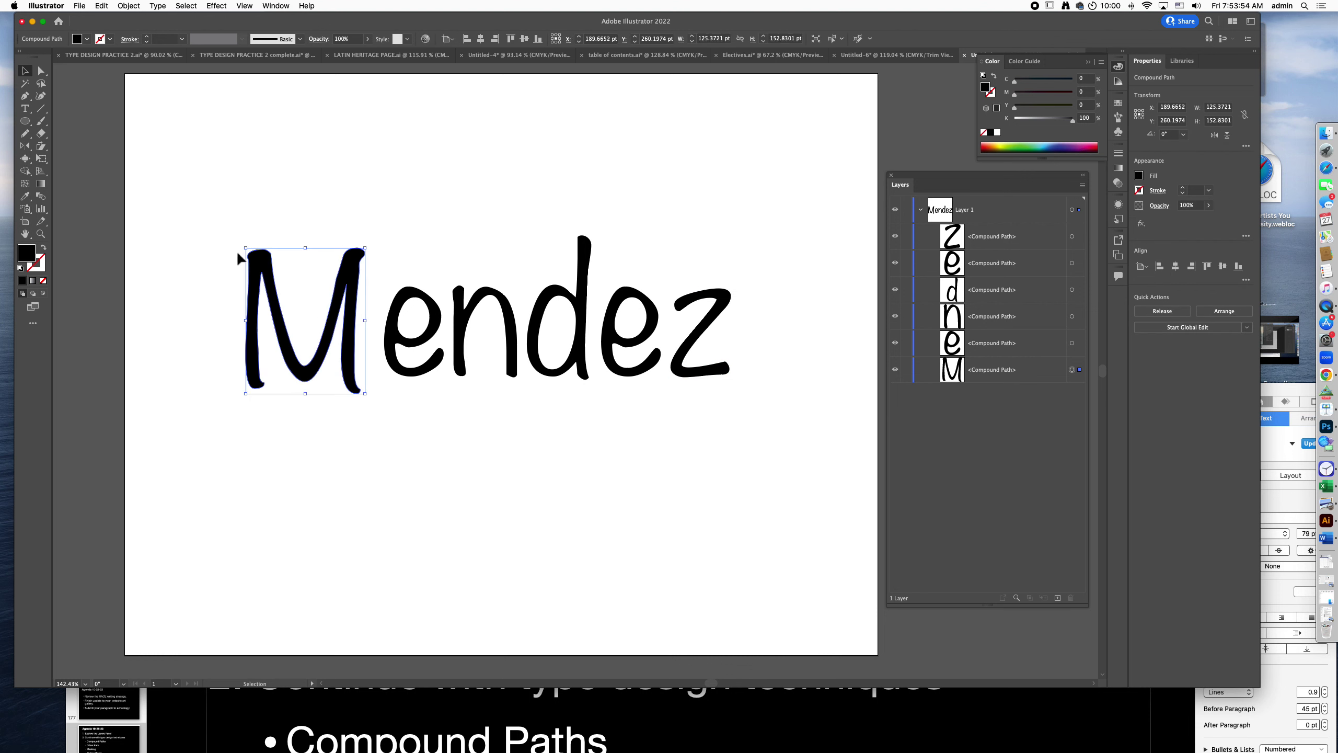
mouse_move(244, 248)
mouse_down()
mouse_move(239, 224)
mouse_move(239, 263)
mouse_move(237, 222)
mouse_up()
drag(311, 312, 333, 329)
drag(768, 316, 429, 351)
click(579, 213)
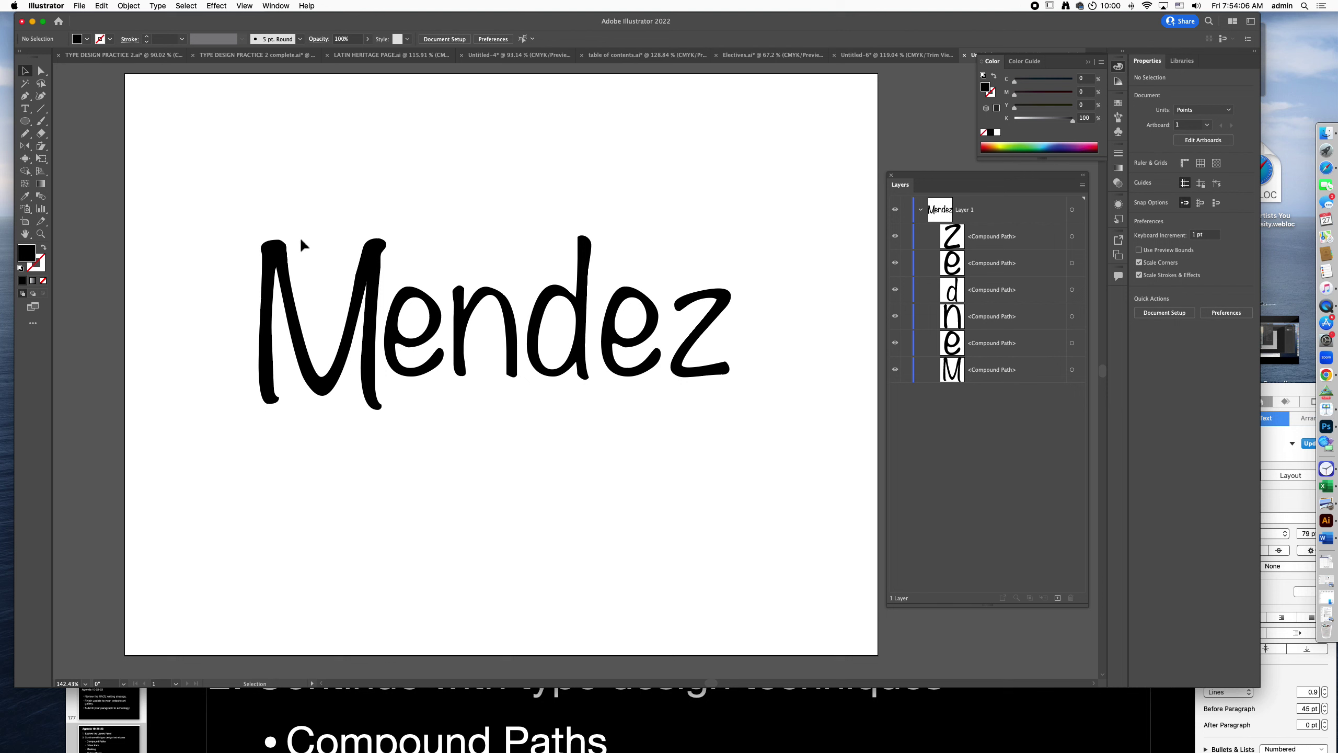
Offset the paths of all the outlined letters together by 13 pt with round joins
drag(238, 229, 783, 425)
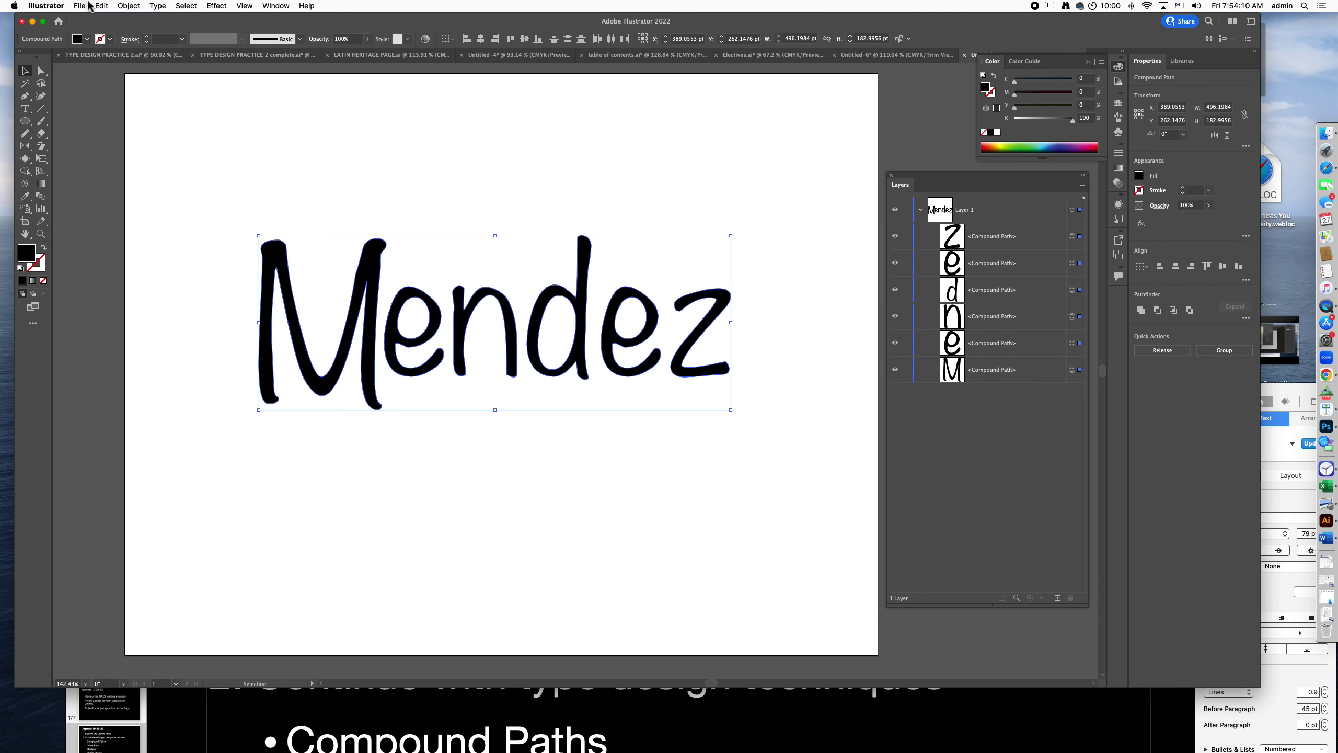
click(128, 6)
mouse_move(163, 240)
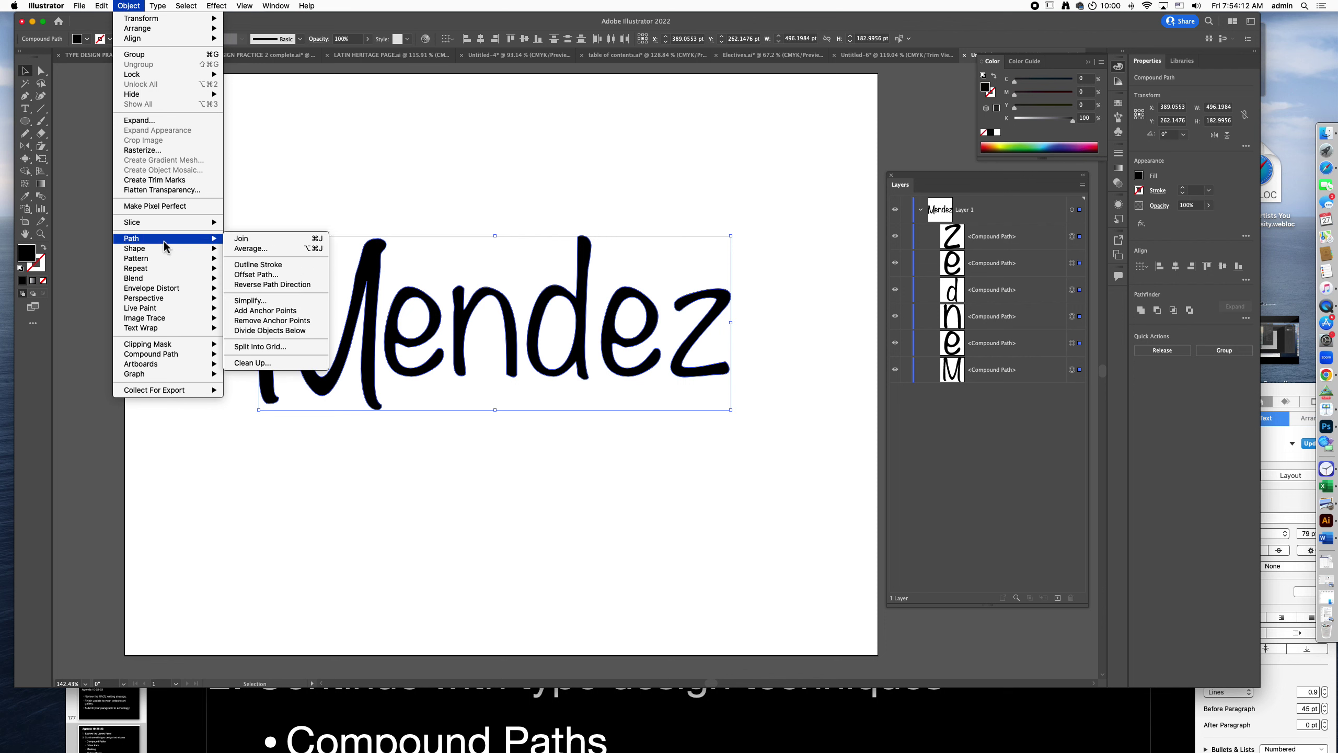
click(299, 273)
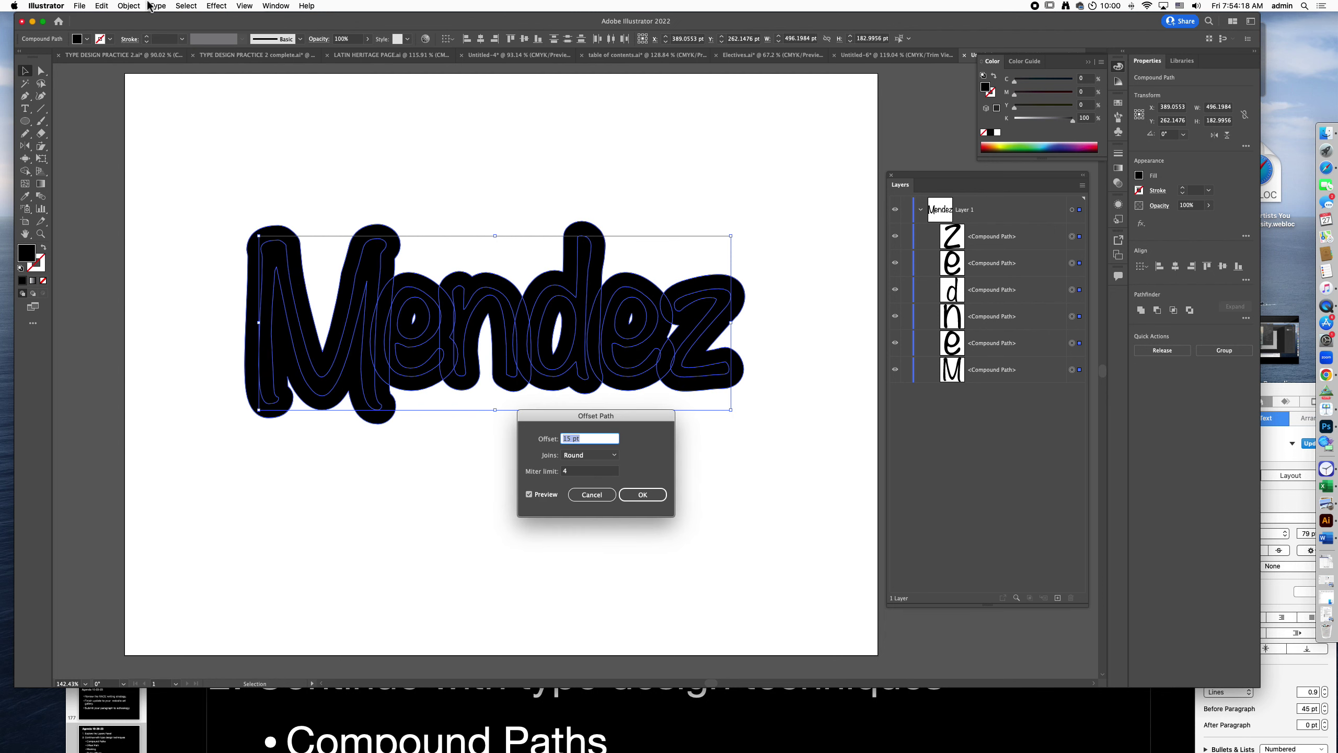
text(9)
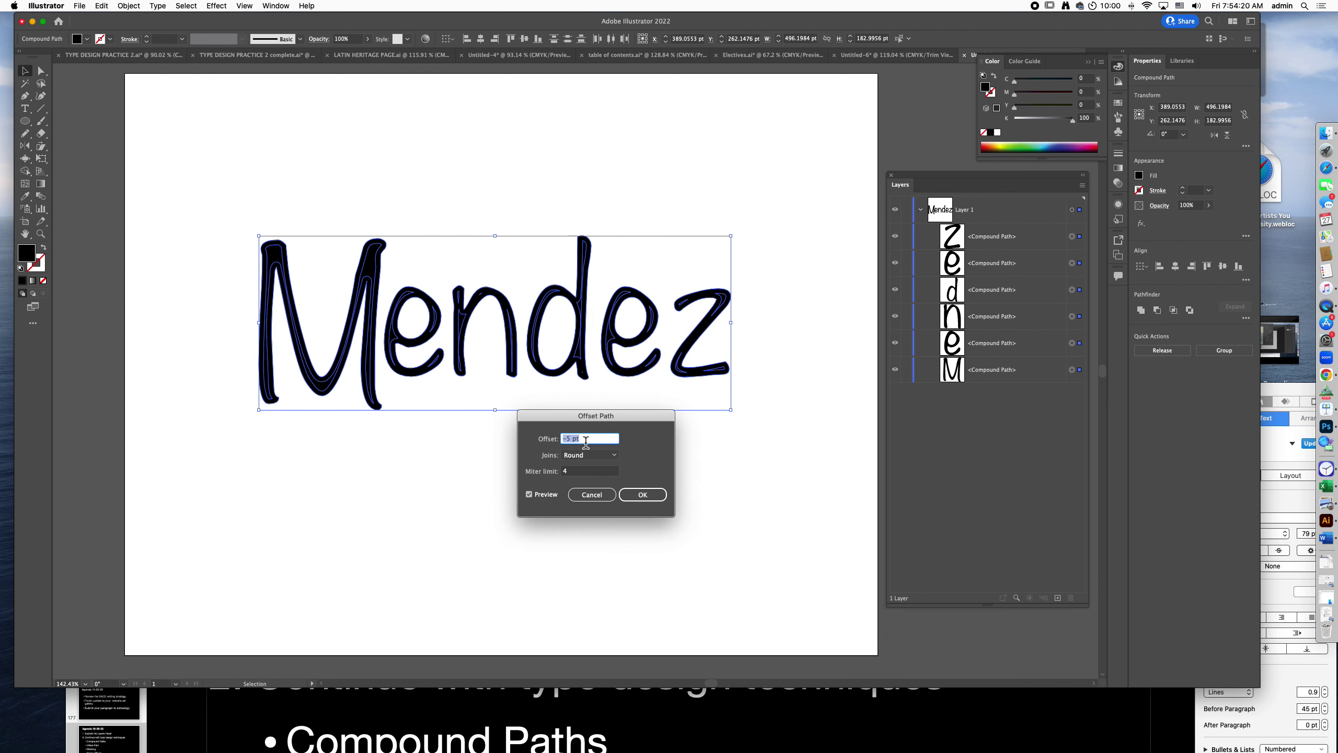
key(Up)
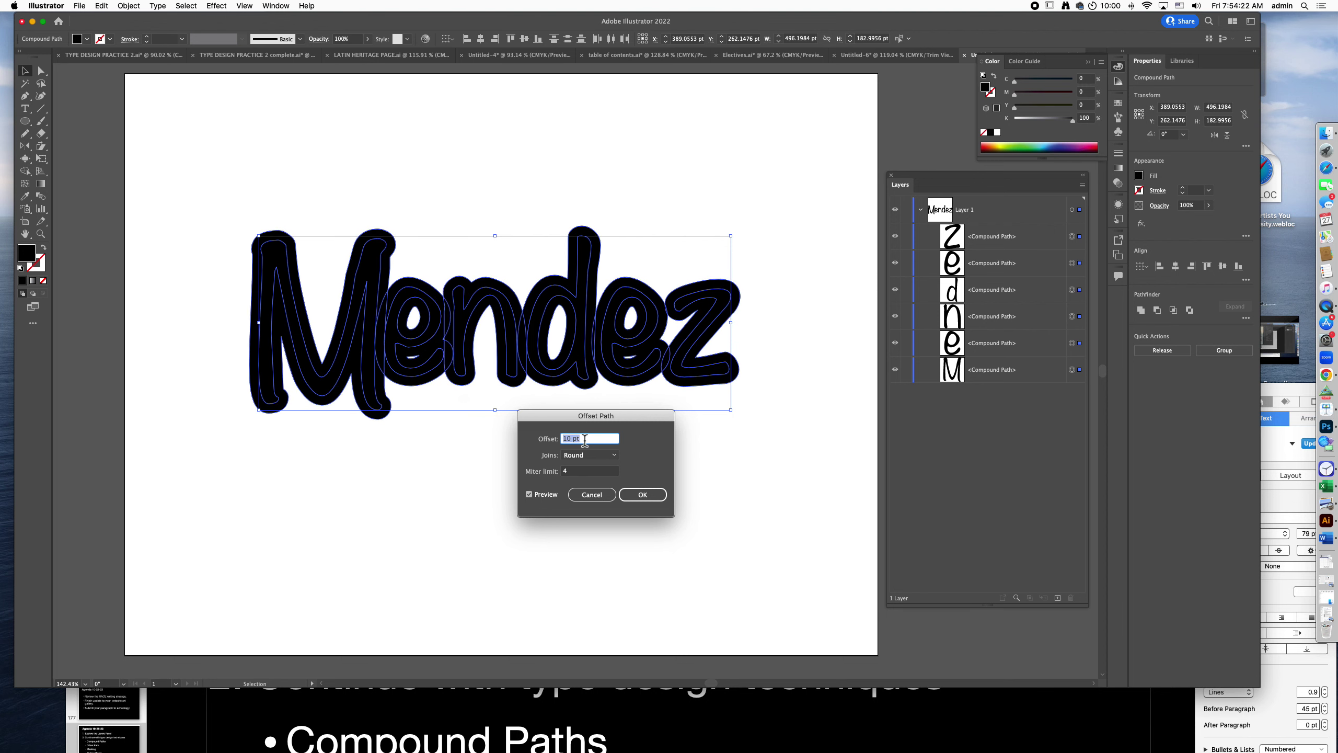
key(Up)
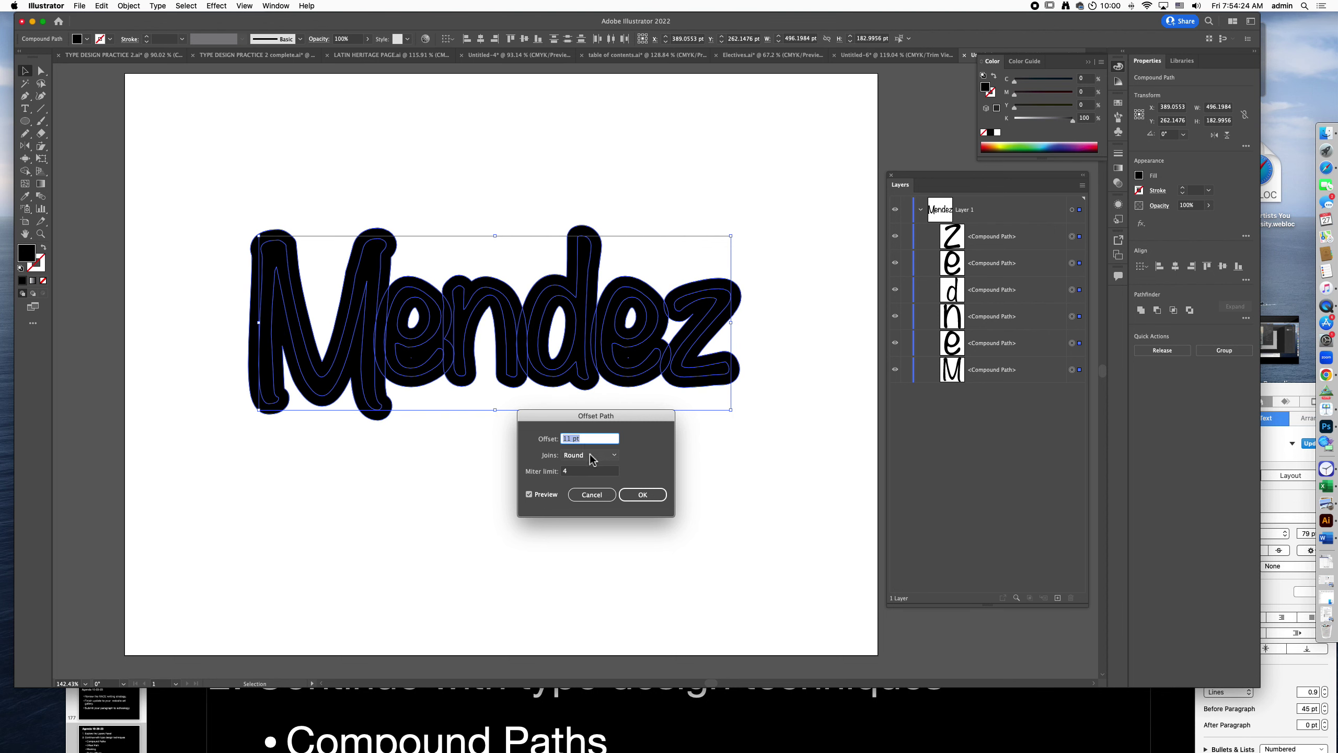
click(587, 454)
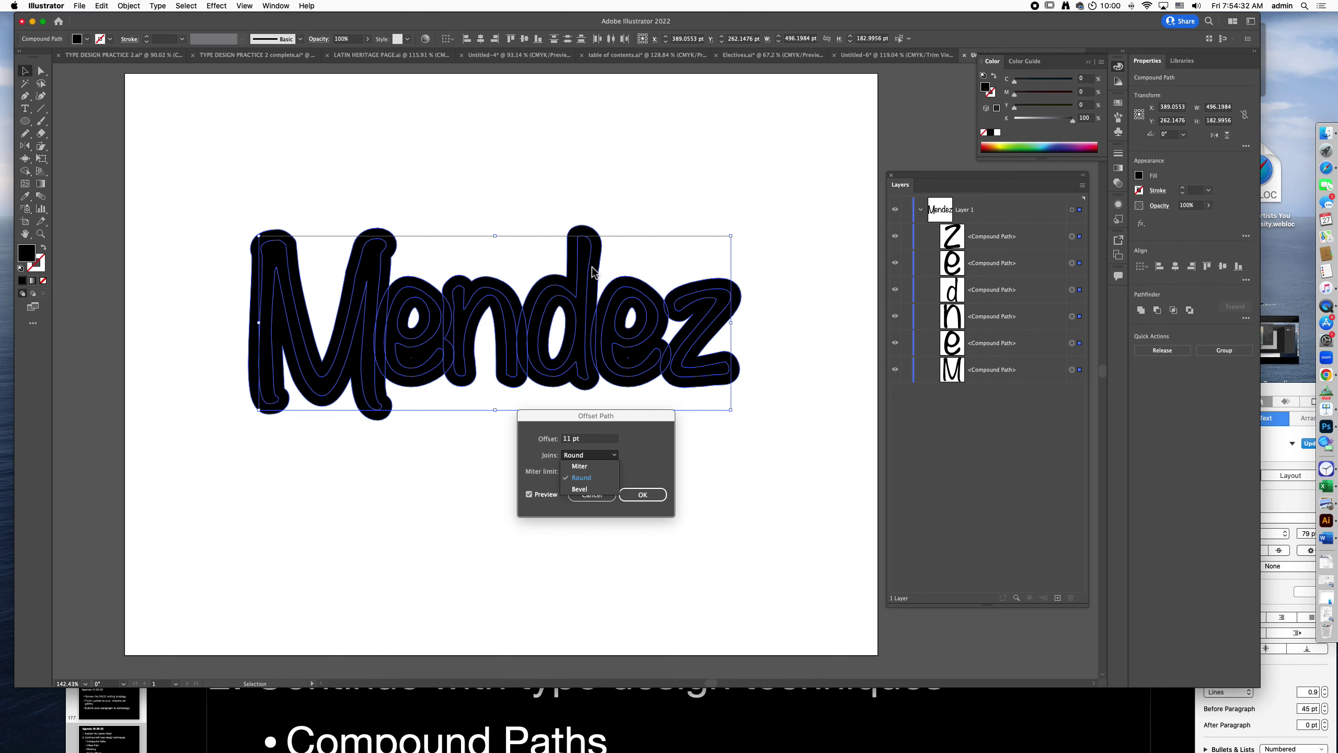
click(608, 477)
key(Up)
key(Up)
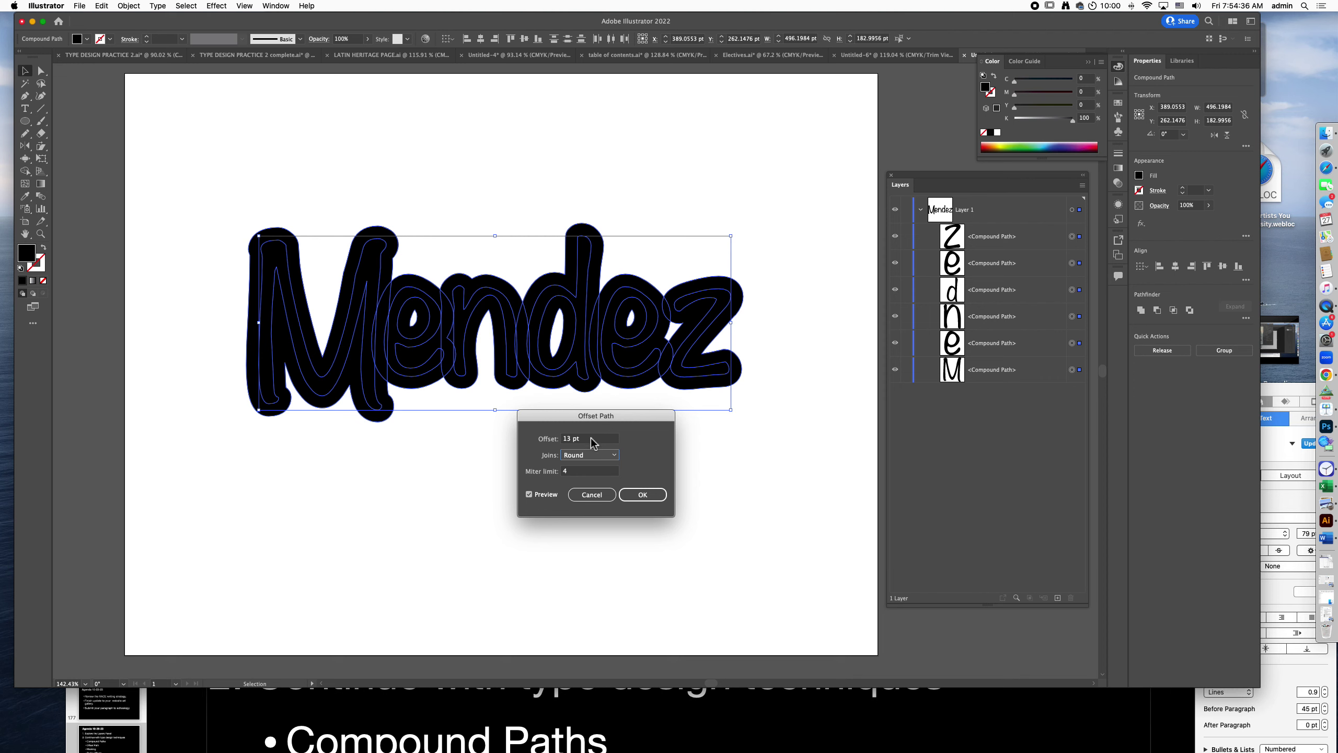
click(654, 494)
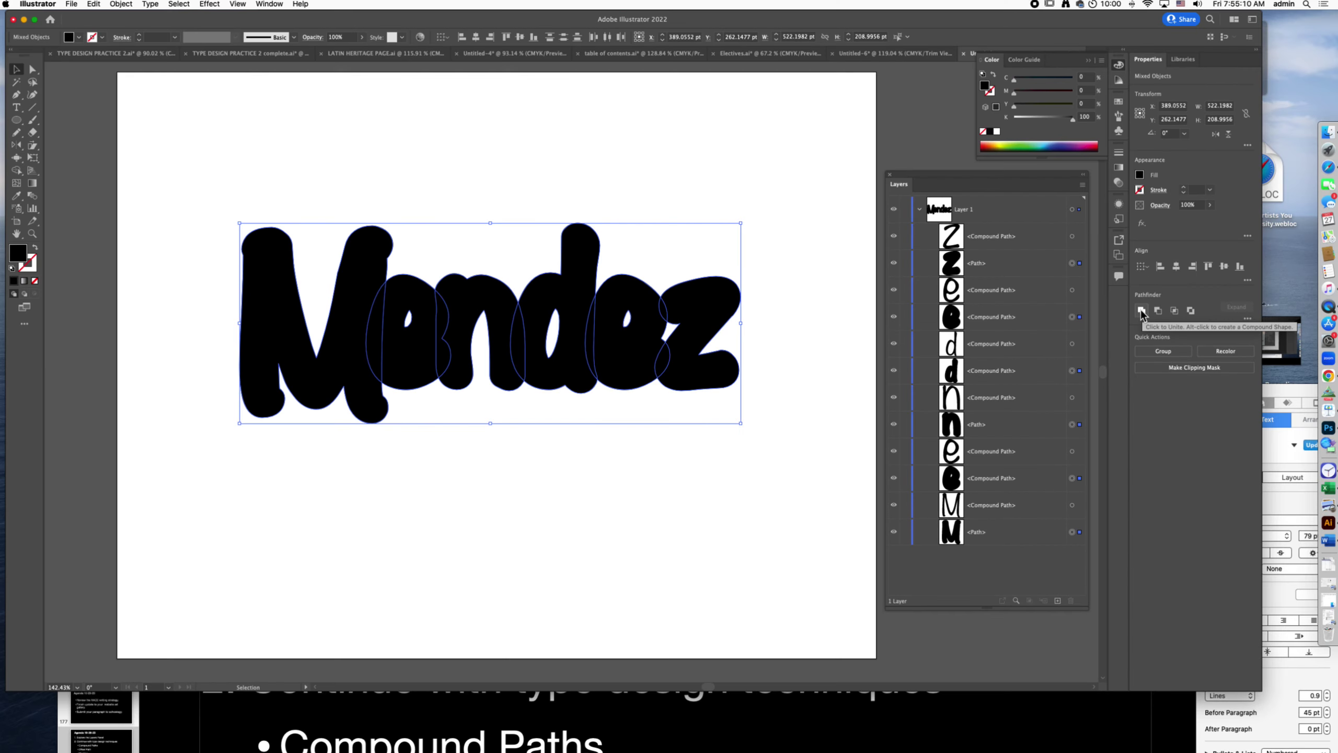
Unite the letter offsets into one shape and send it behind all the letters
click(1140, 311)
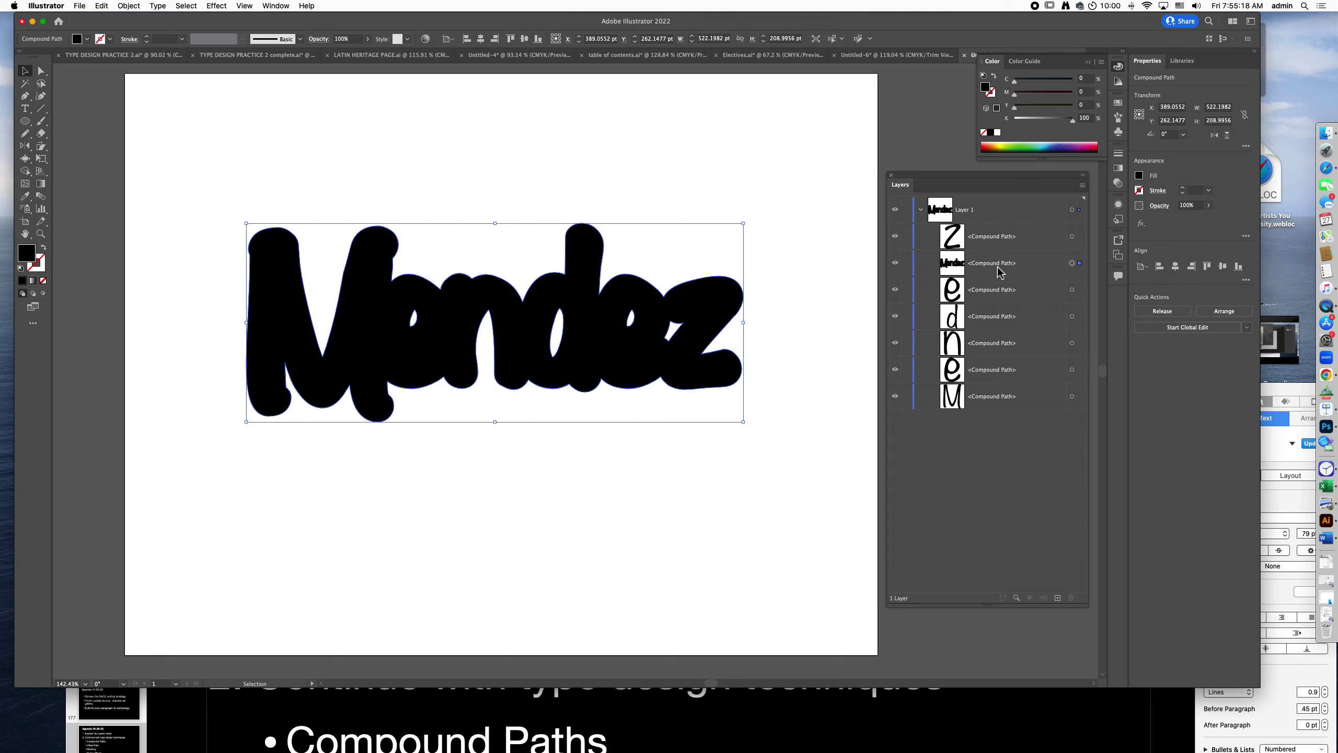
drag(1029, 268, 1022, 412)
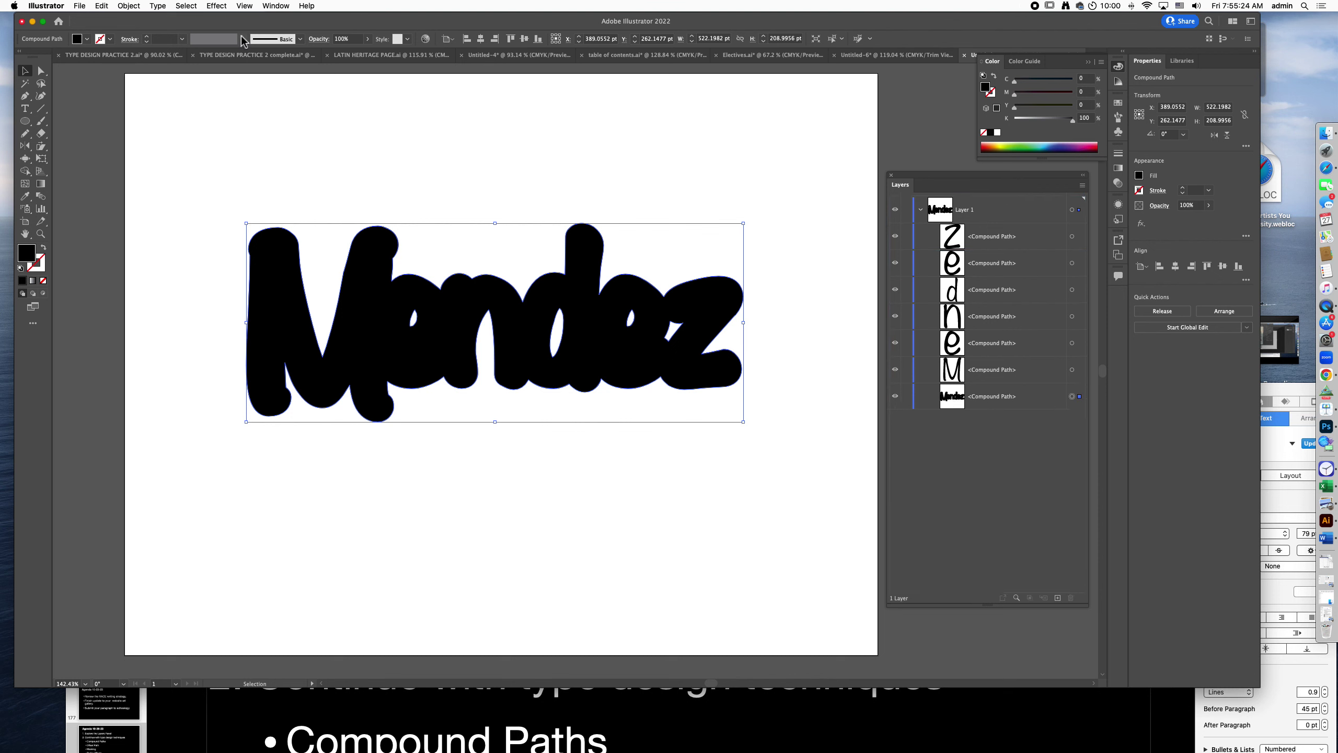
click(129, 6)
mouse_move(140, 30)
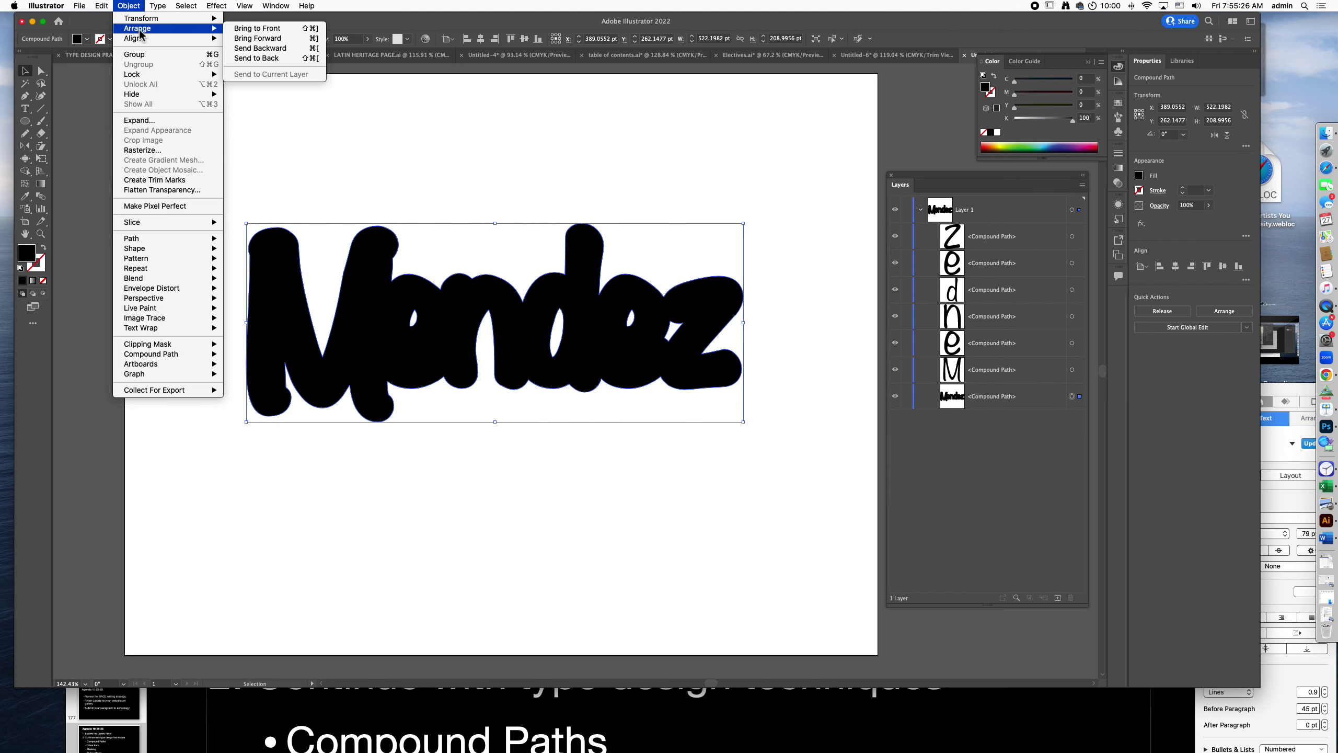
click(256, 58)
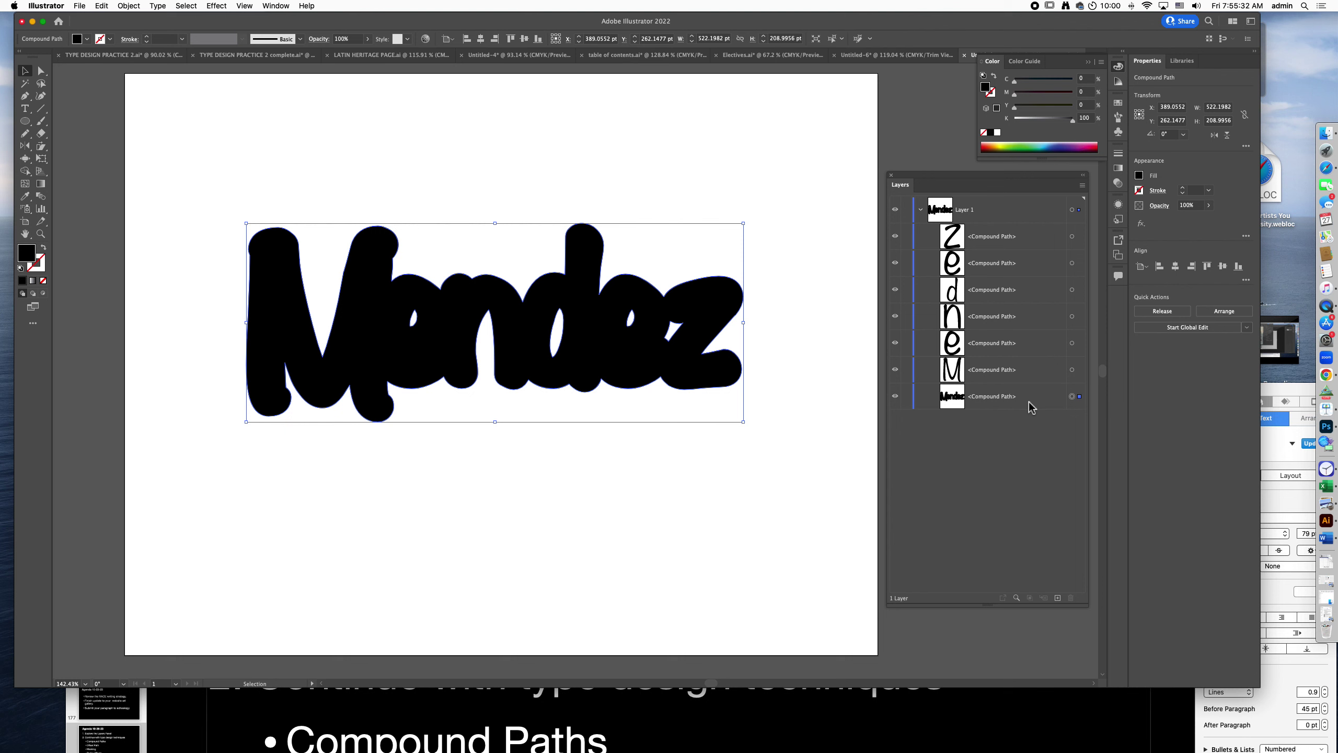
Fill the united shape behind the letters with light blue (C 63.14, M 12.55) and deselect it
click(1056, 147)
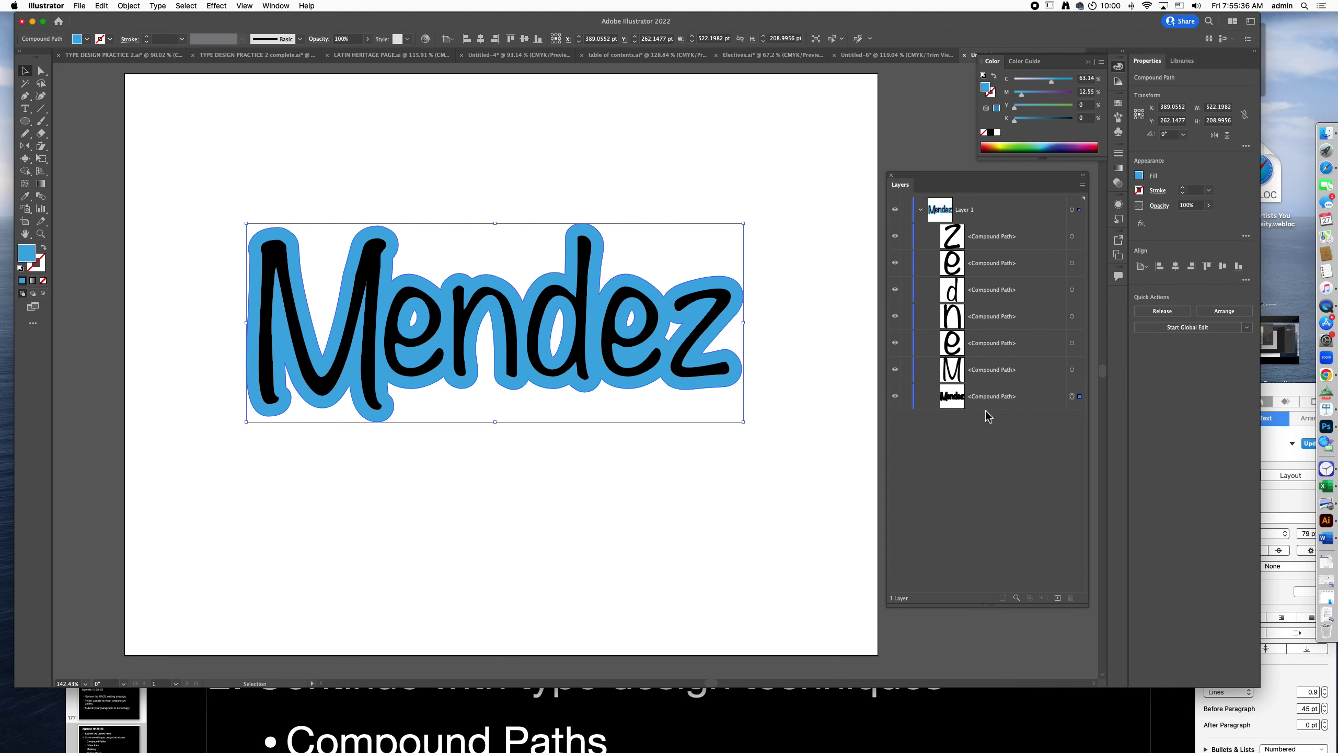
click(1032, 396)
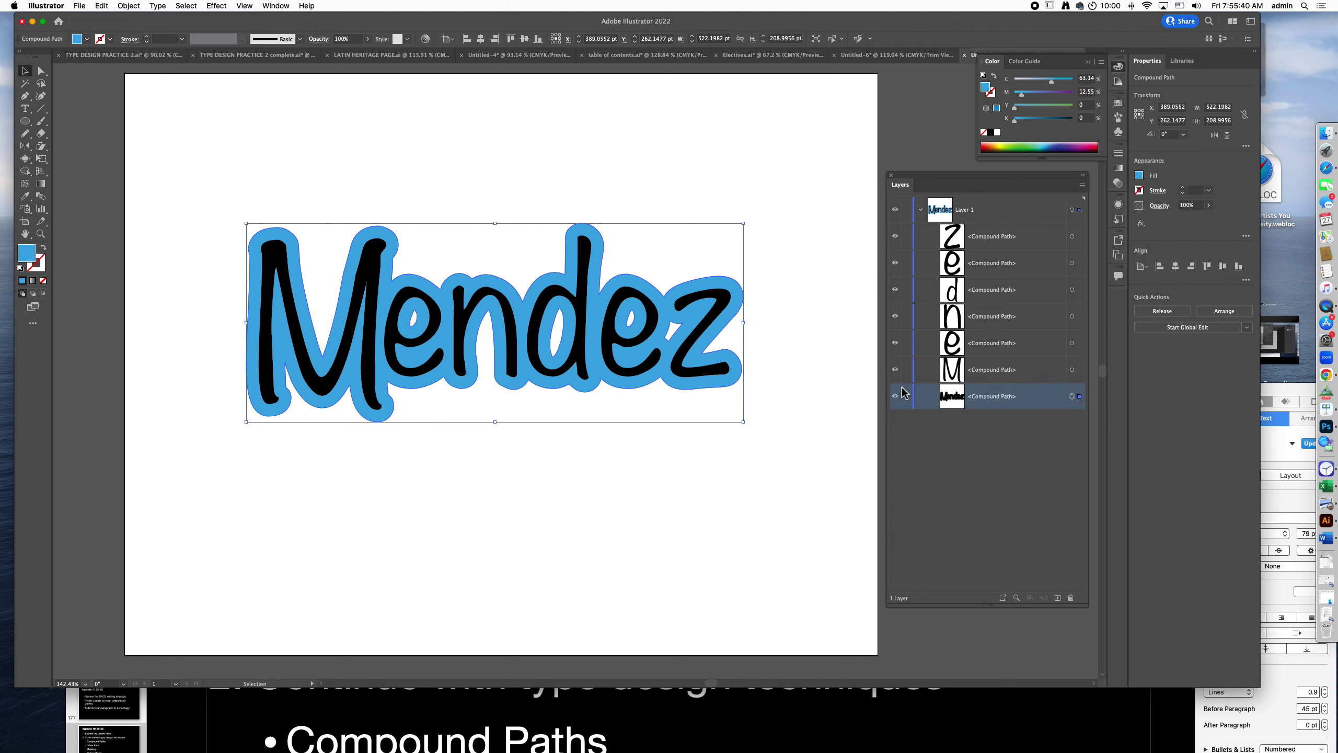
click(764, 440)
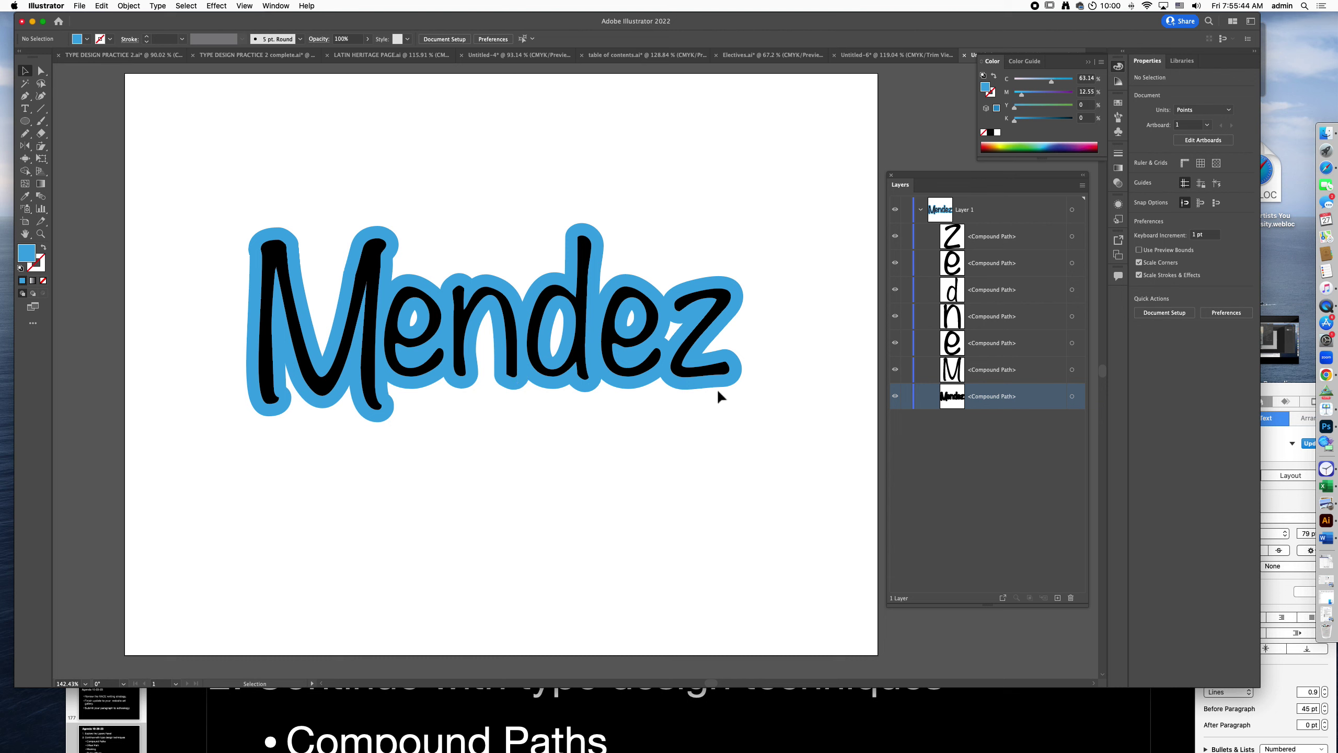
Select the light blue shape and offset its path by 15 pt with round joins
click(1083, 399)
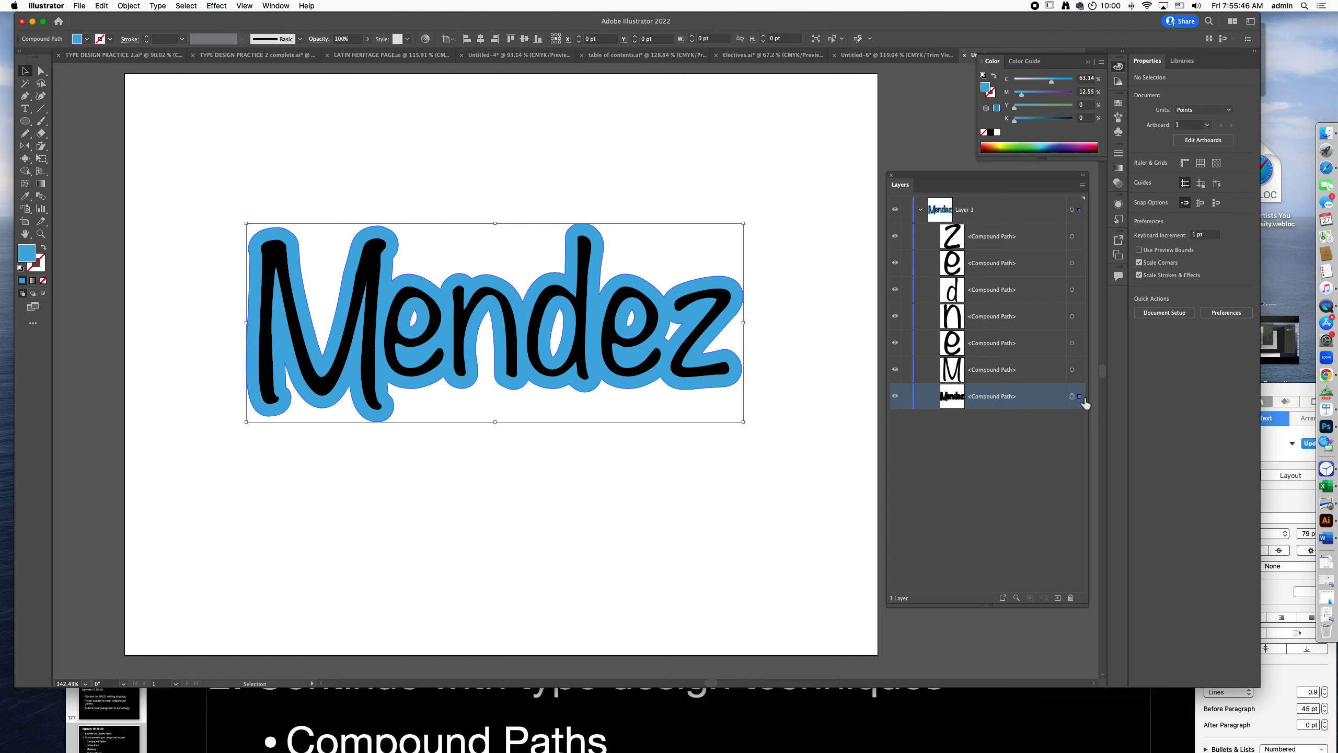
click(128, 5)
mouse_move(174, 240)
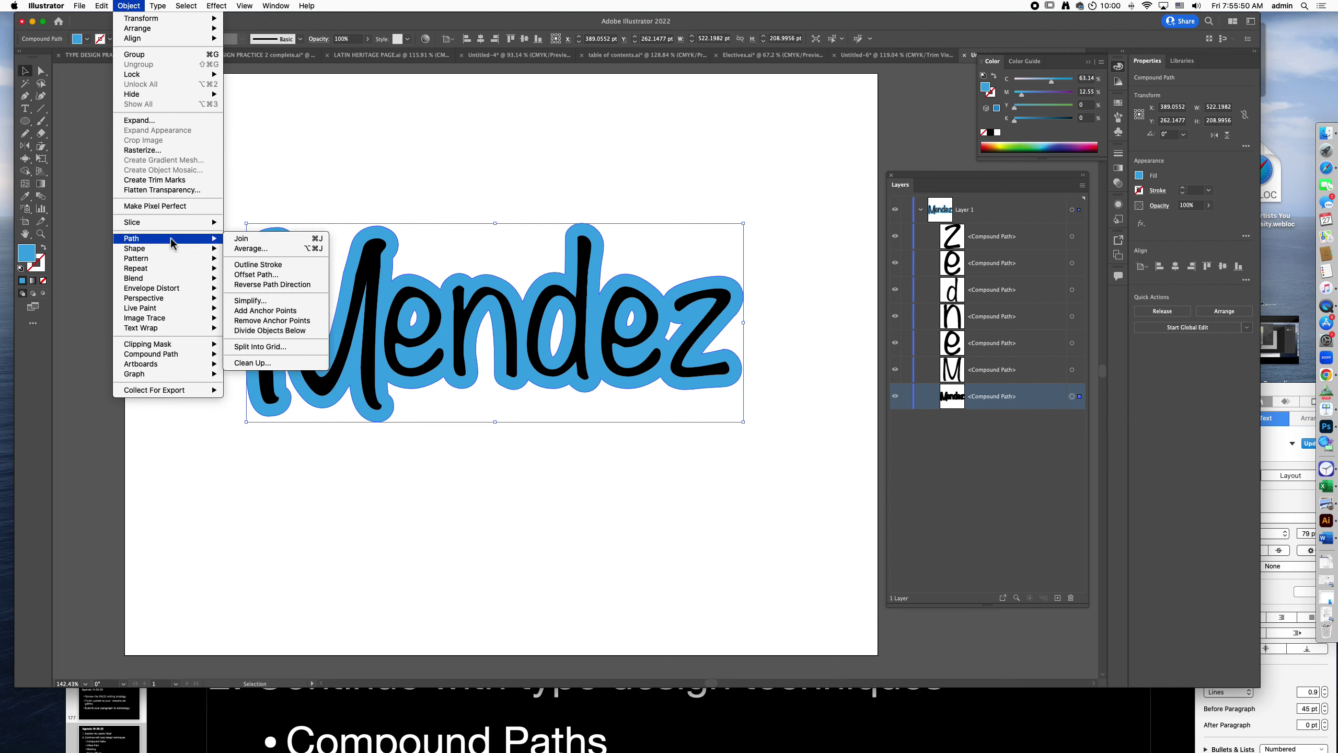
click(291, 273)
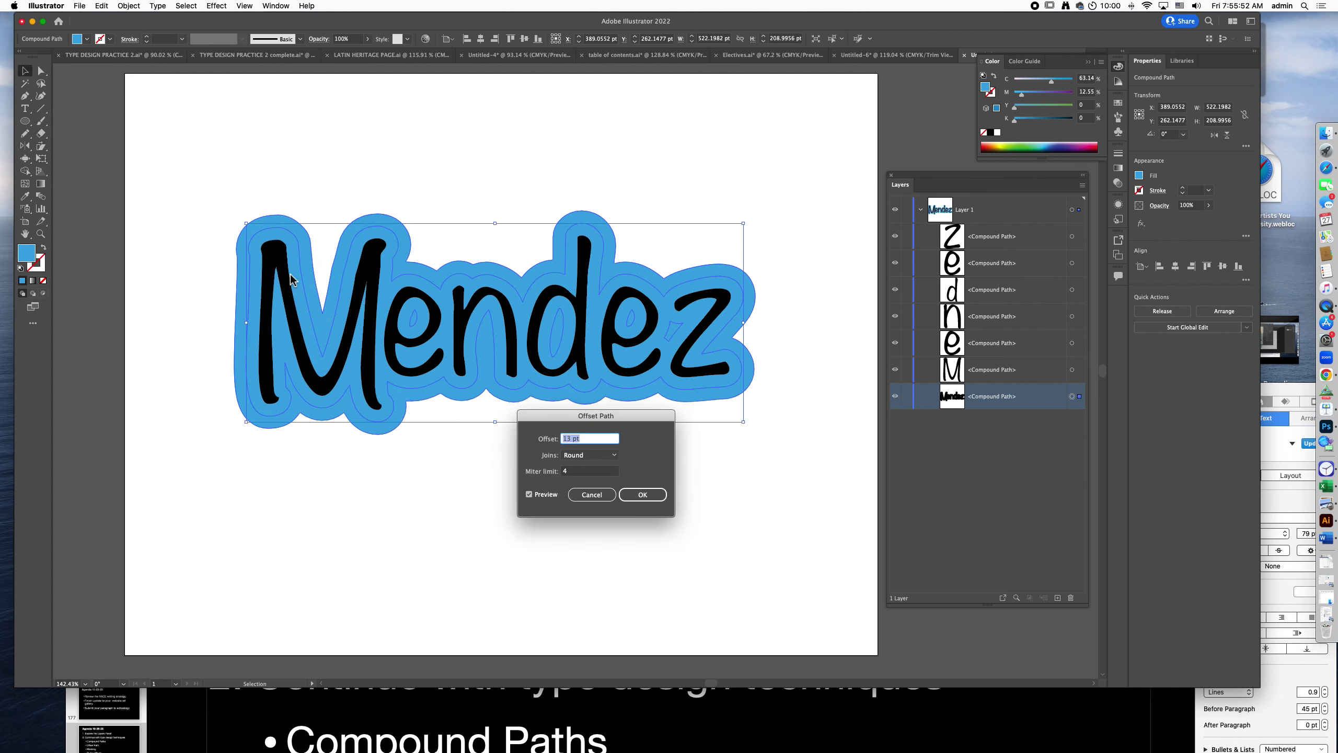
key(Up)
key(Up)
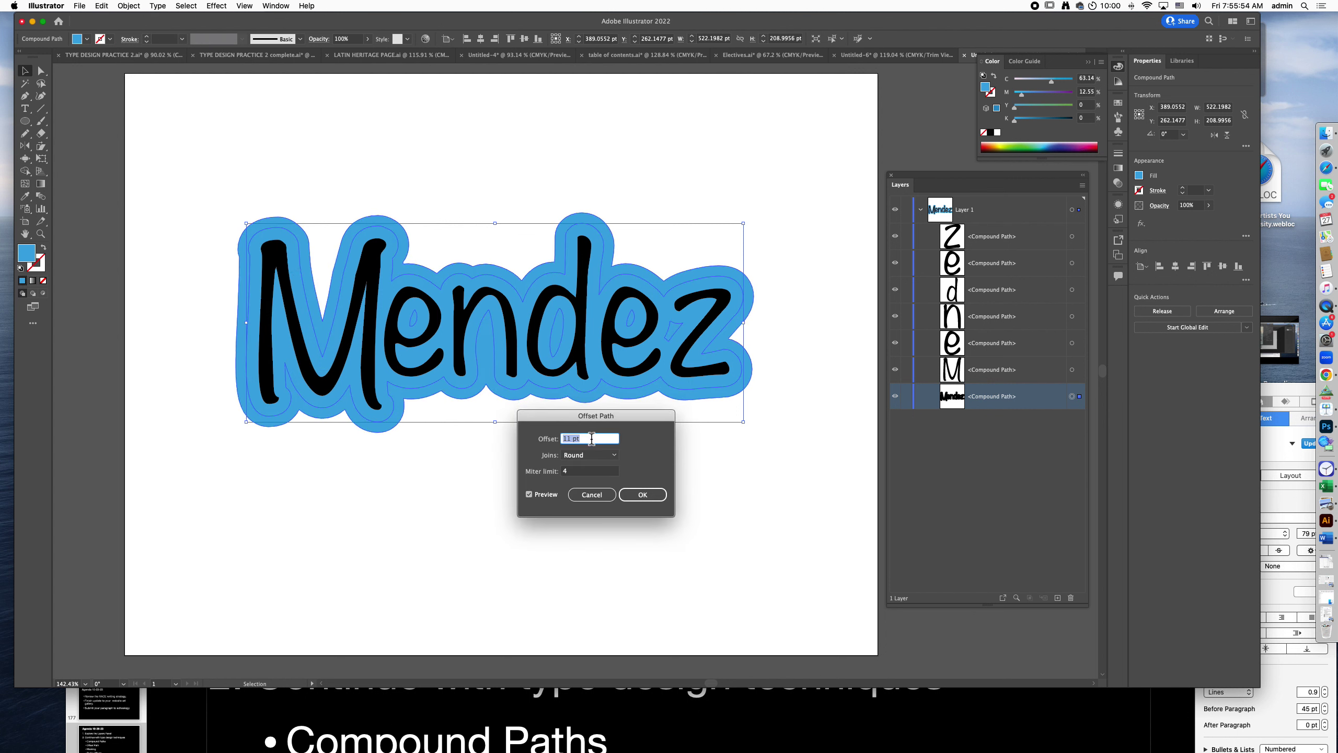
click(639, 494)
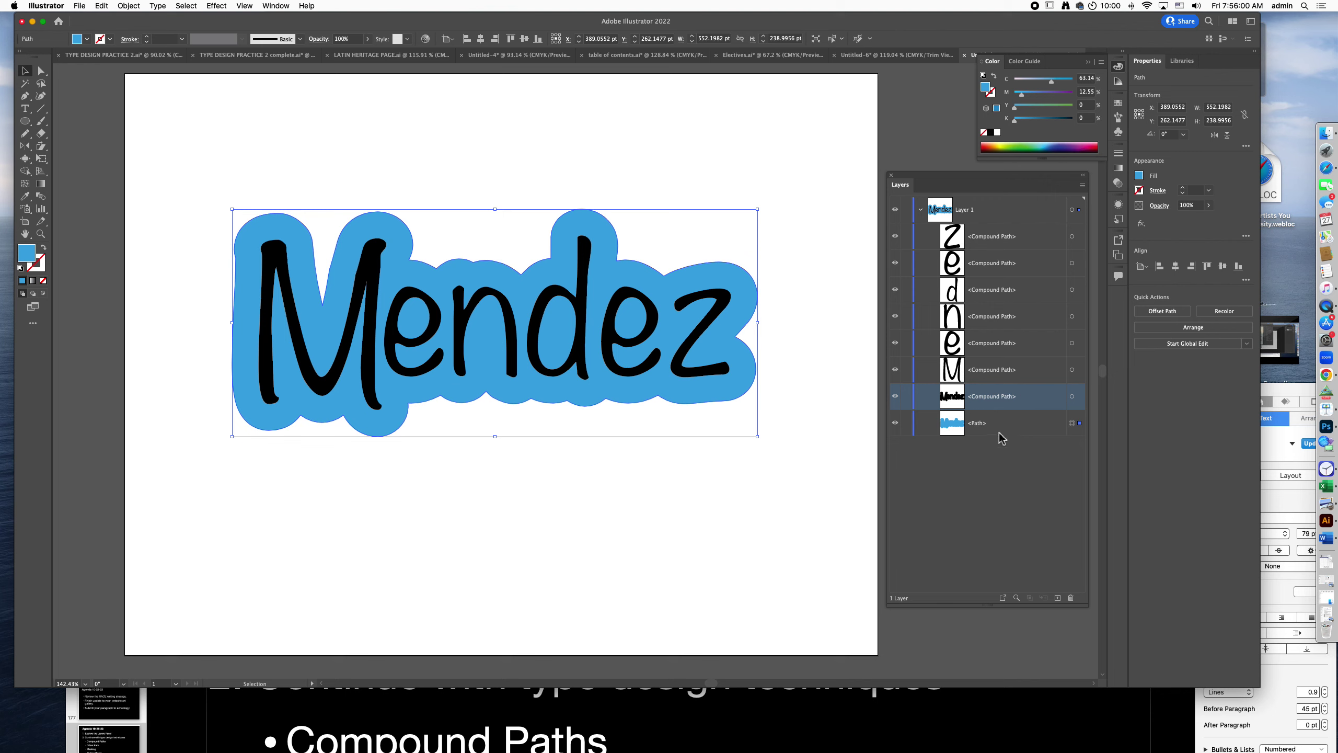
Fill the new outermost offset shape with dark blue (C 97.65, M 91.37), deselect it and highlight its entry in the layers list
click(1064, 146)
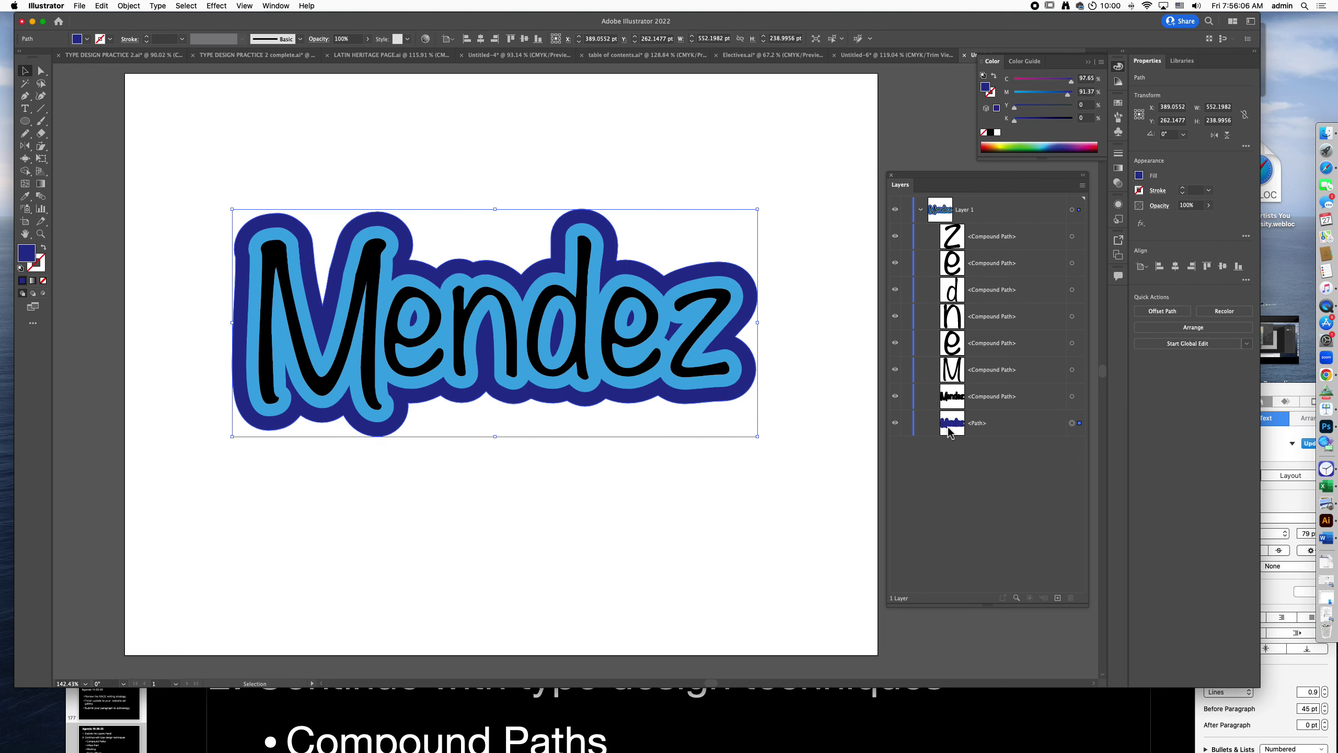
click(963, 371)
click(984, 395)
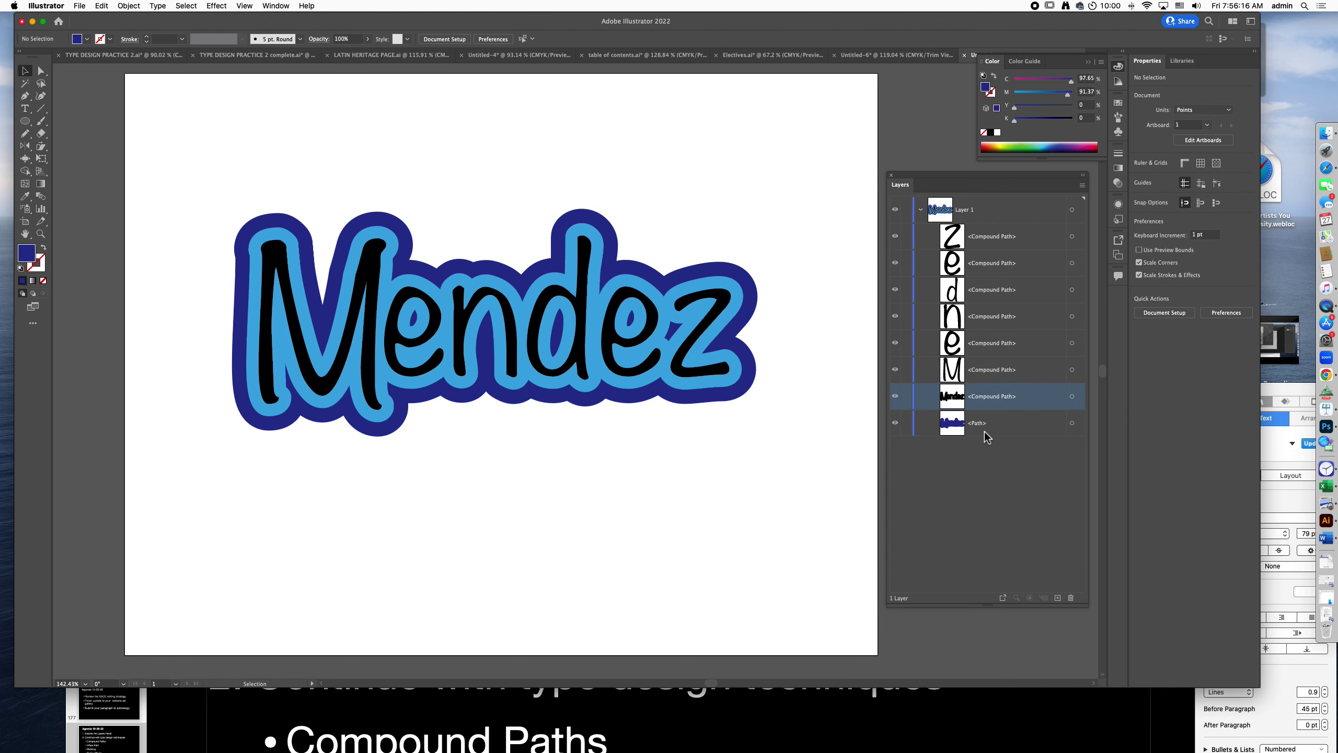
click(958, 417)
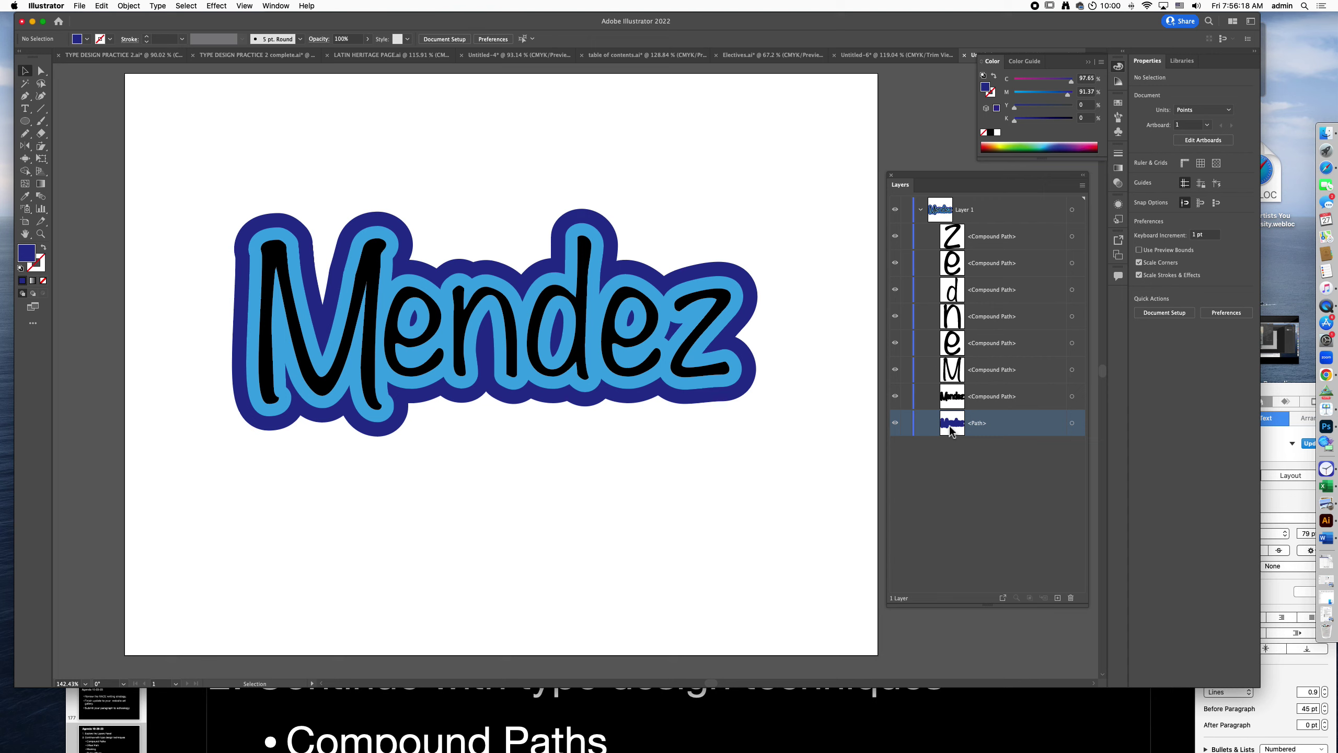